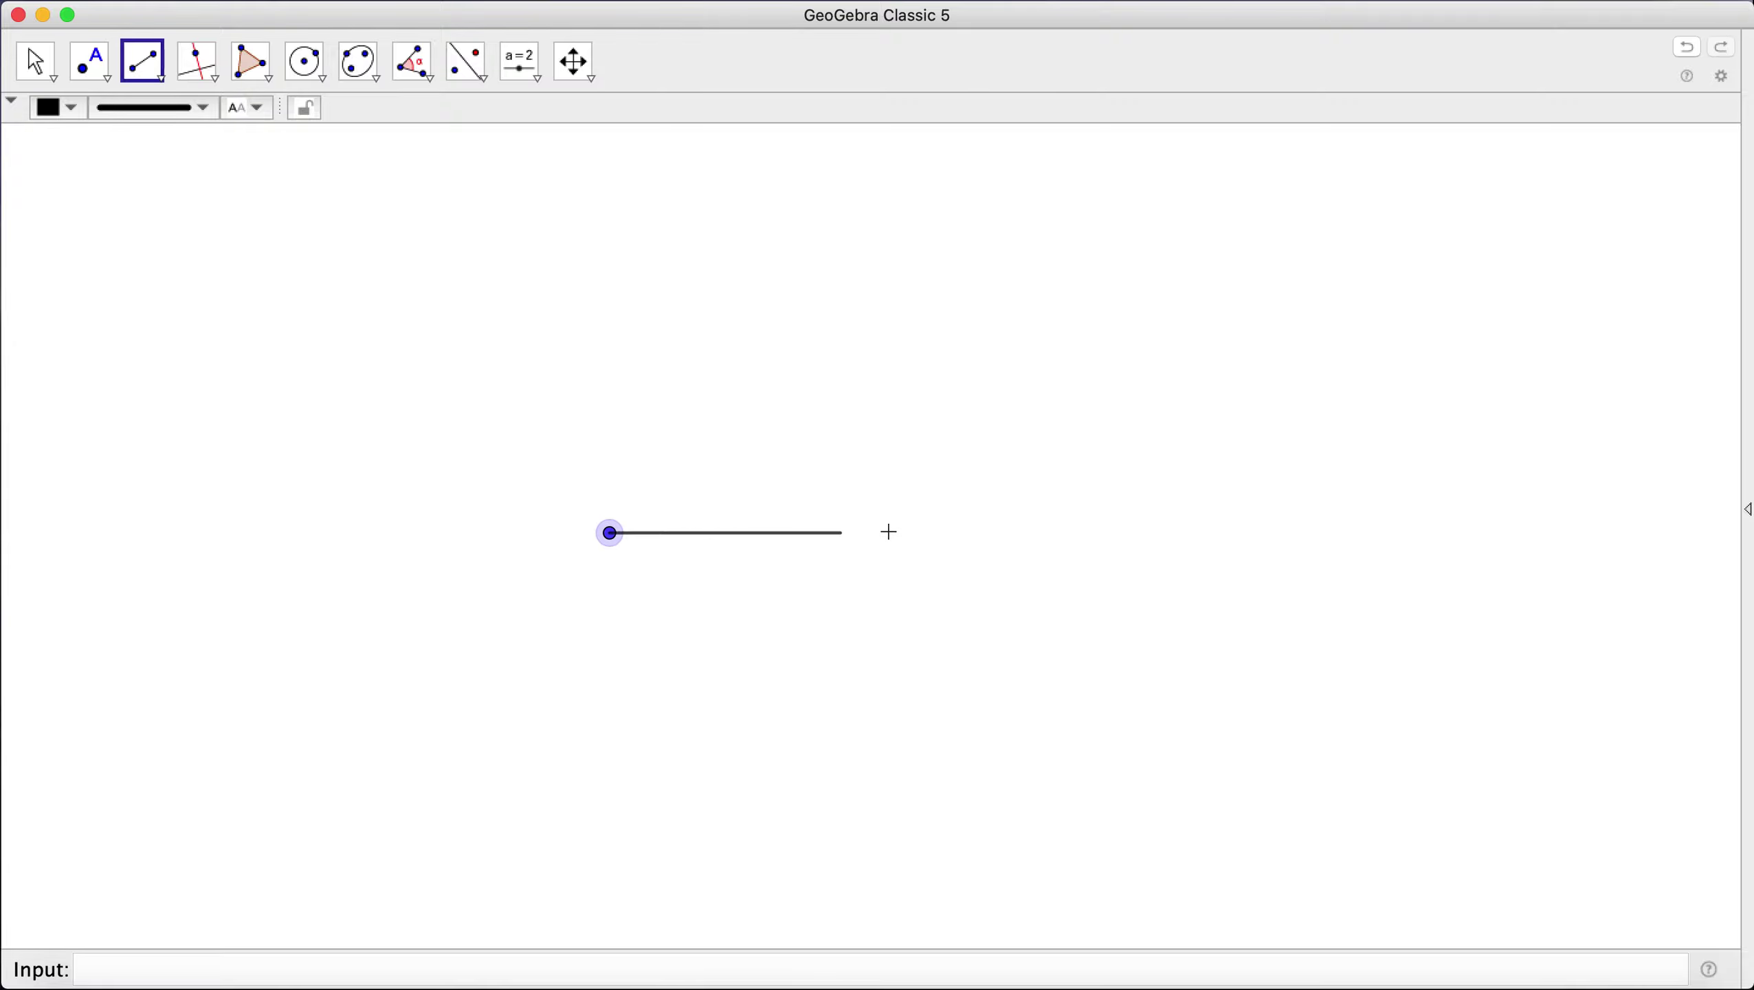
# - Finish the nearly horizontal segment by placing its second endpoint to the right of the first
pyautogui.click(920, 534)
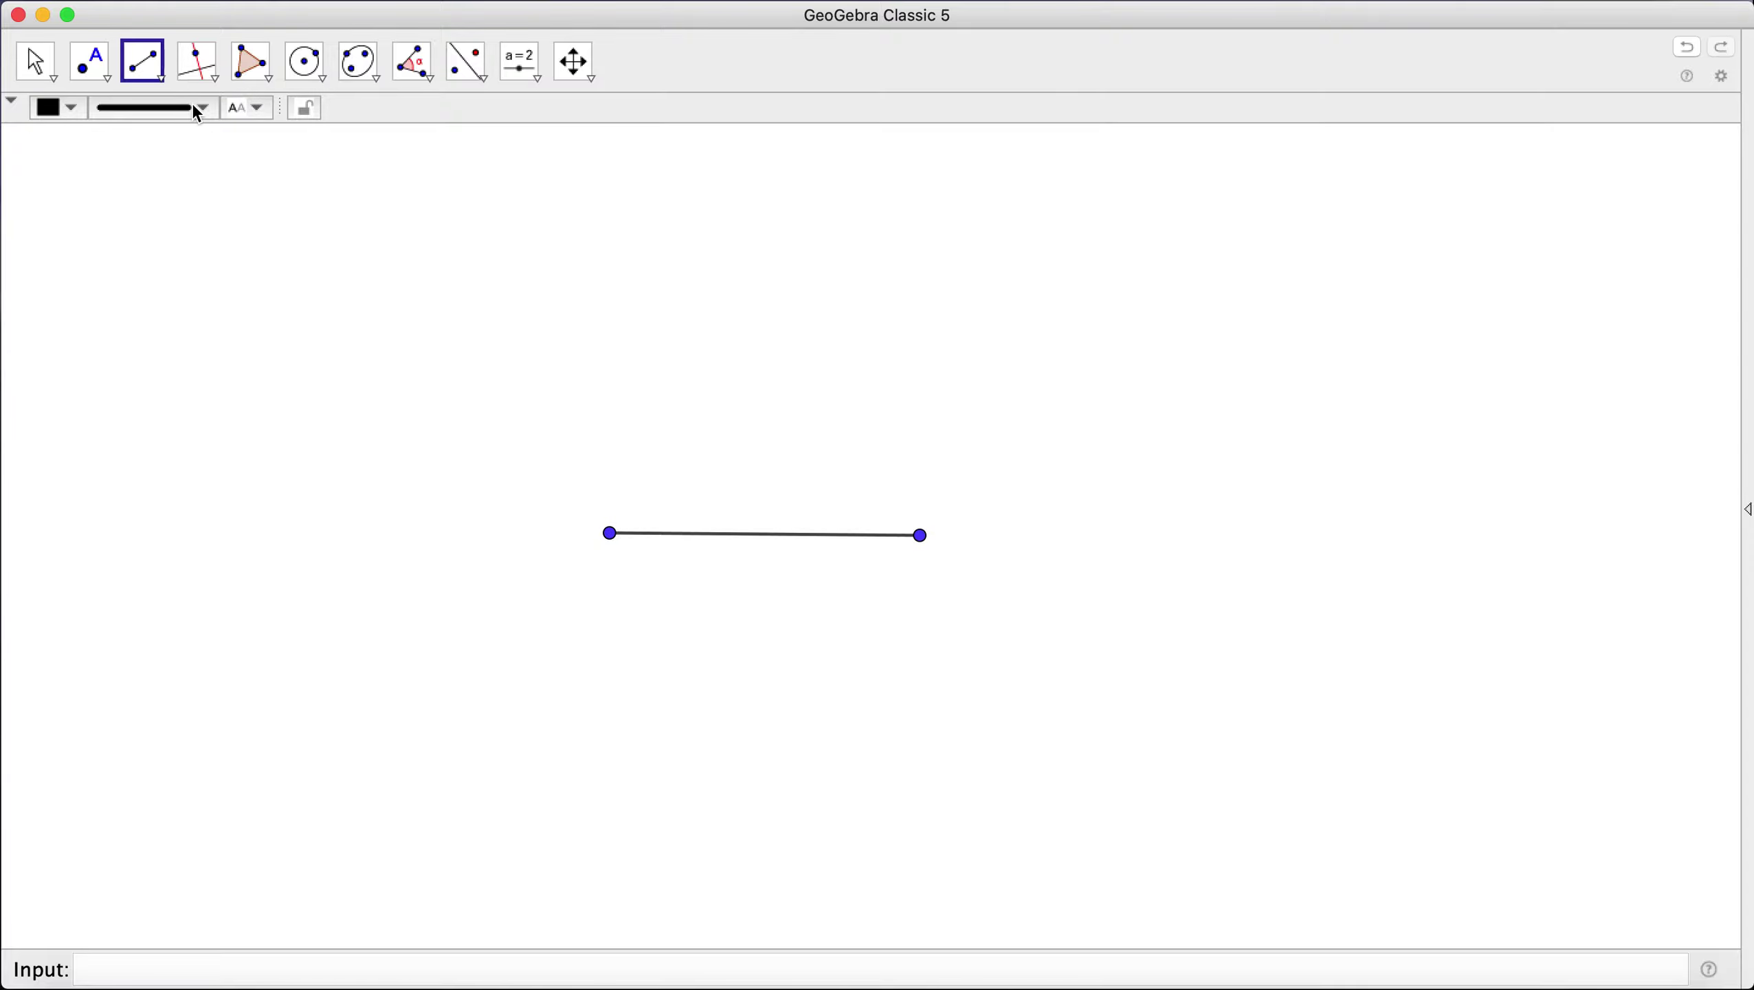
pyautogui.rightClick(610, 533)
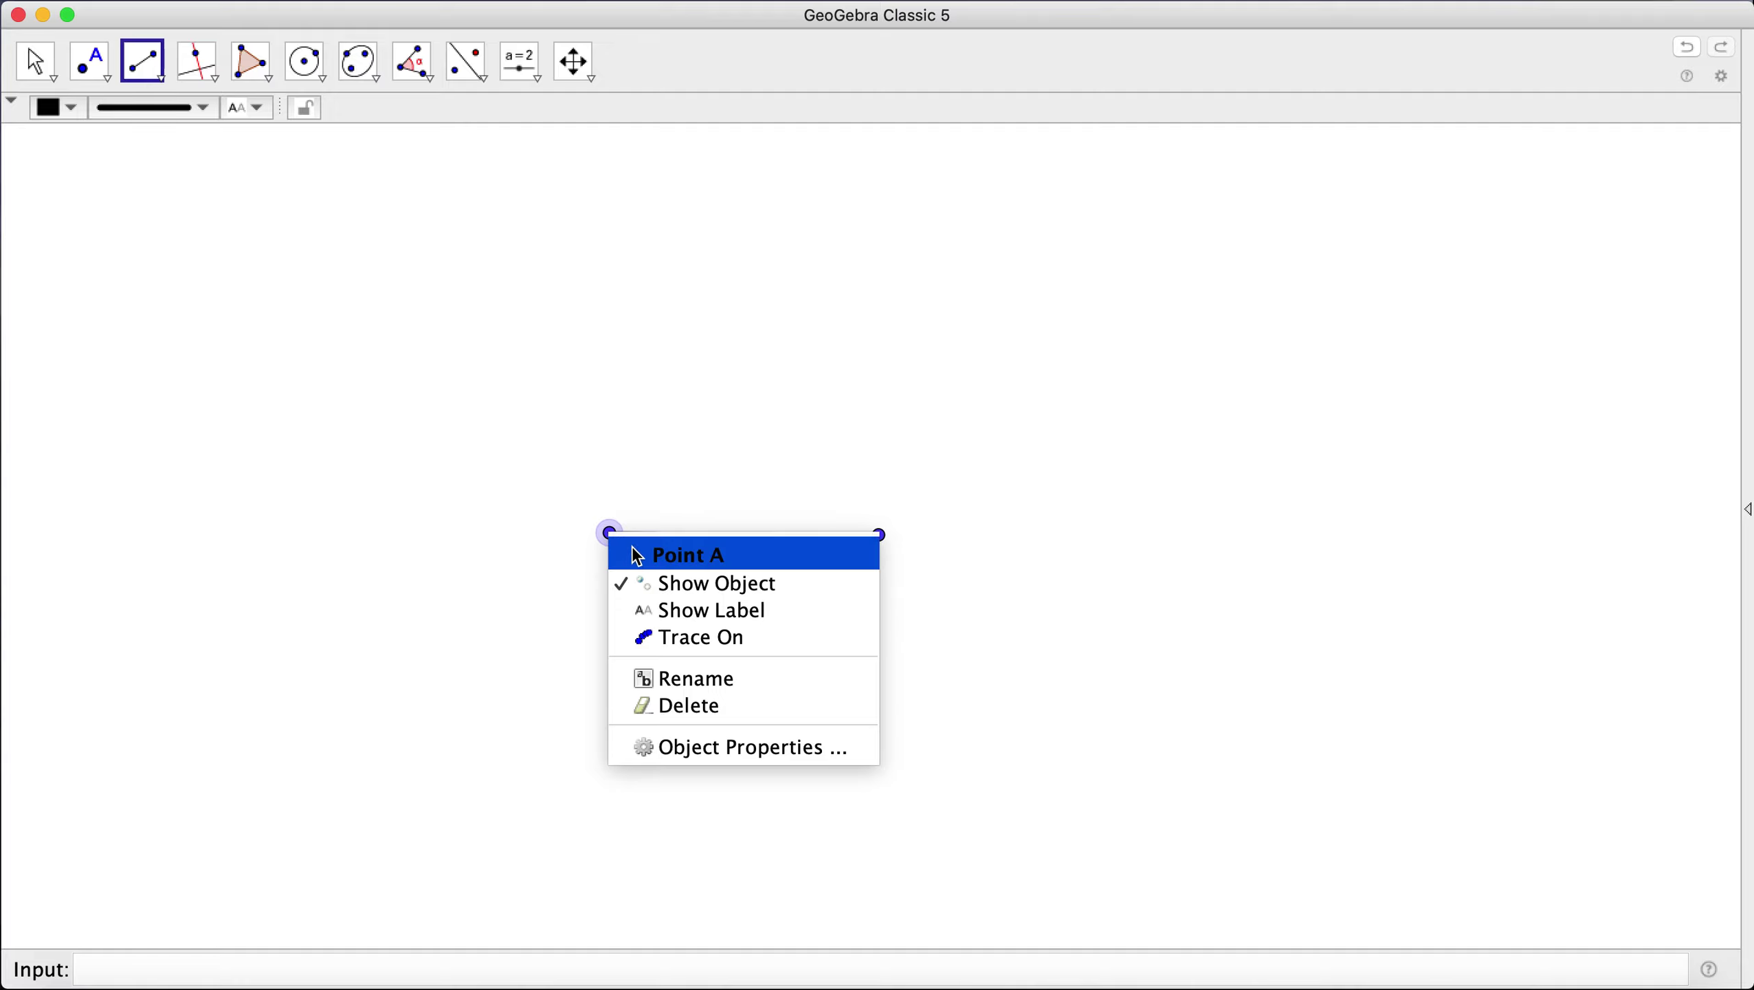
pyautogui.click(665, 611)
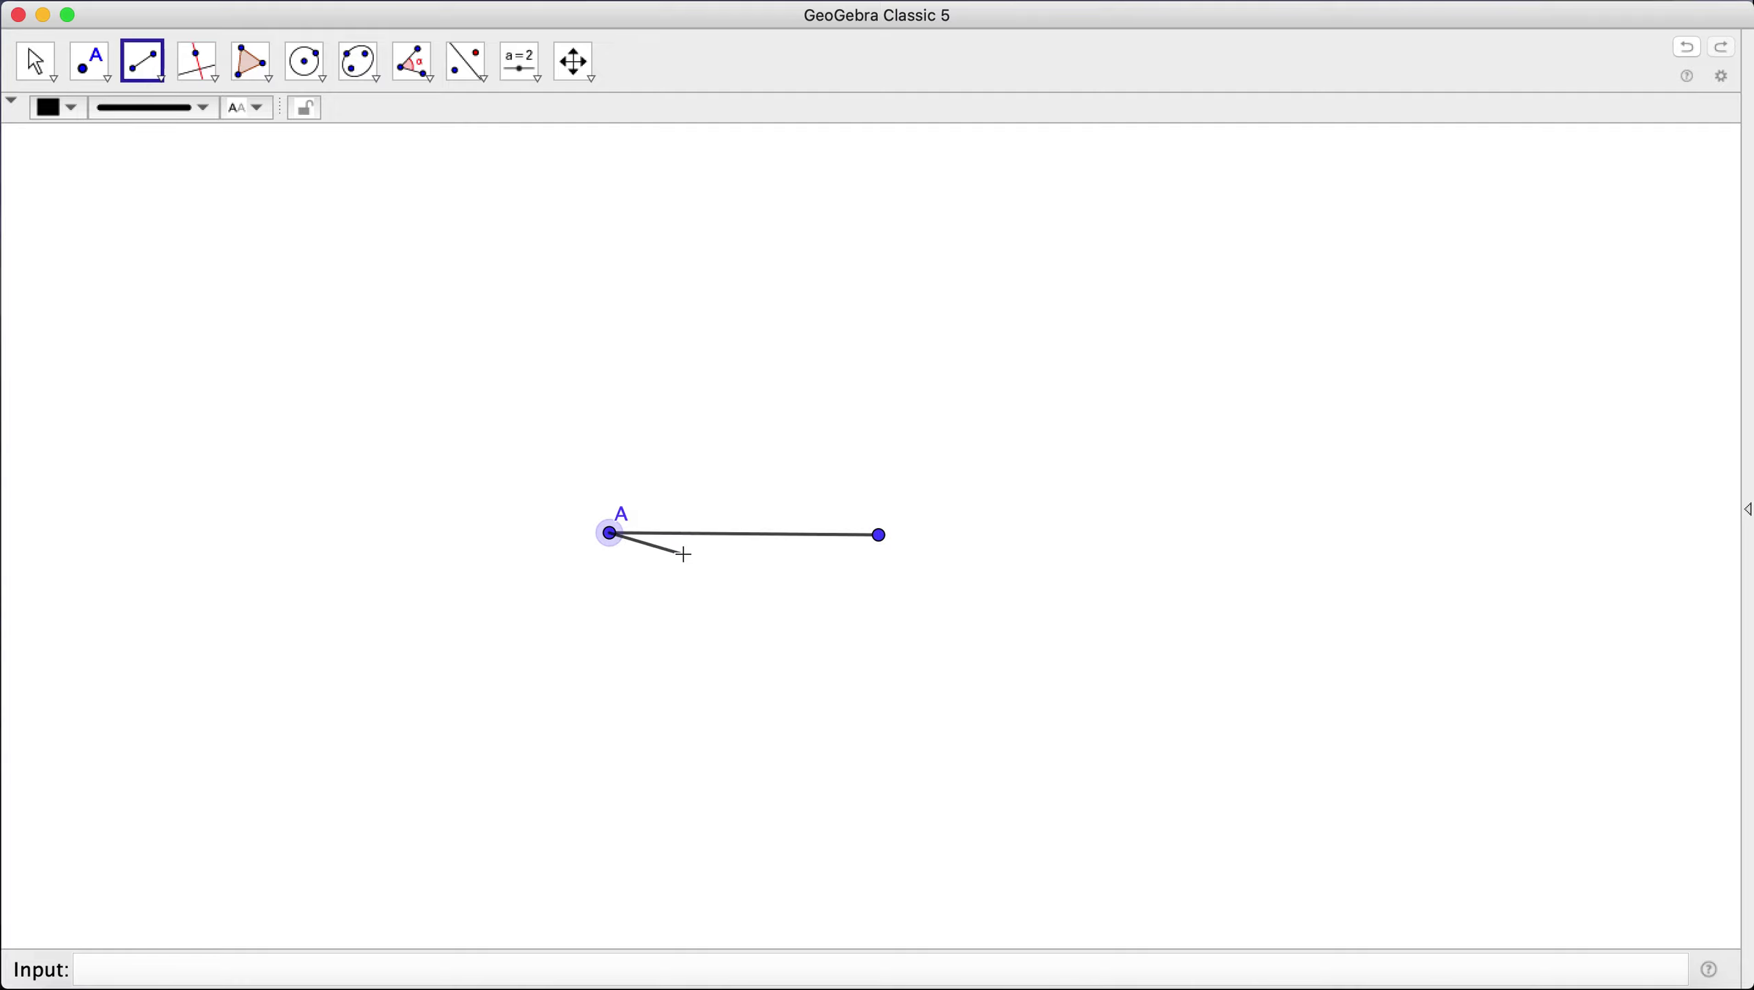
pyautogui.press('super+z')
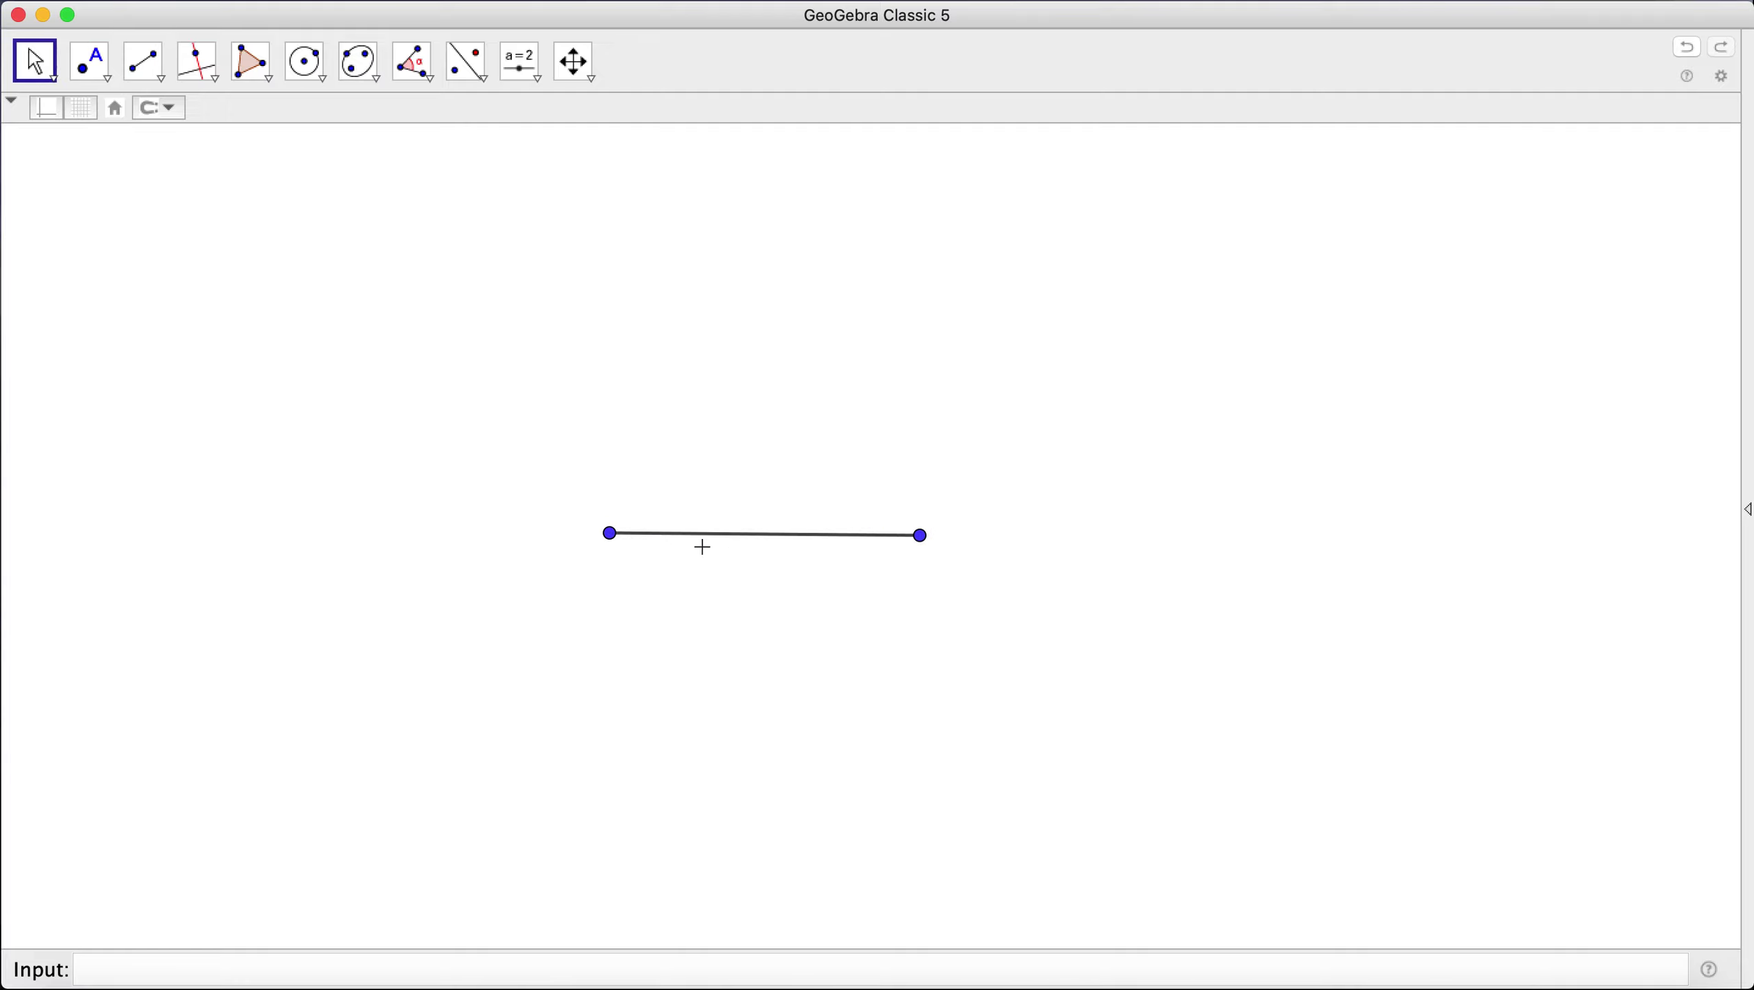
# - Show the labels of the segment's two endpoints, A and B
pyautogui.rightClick(609, 535)
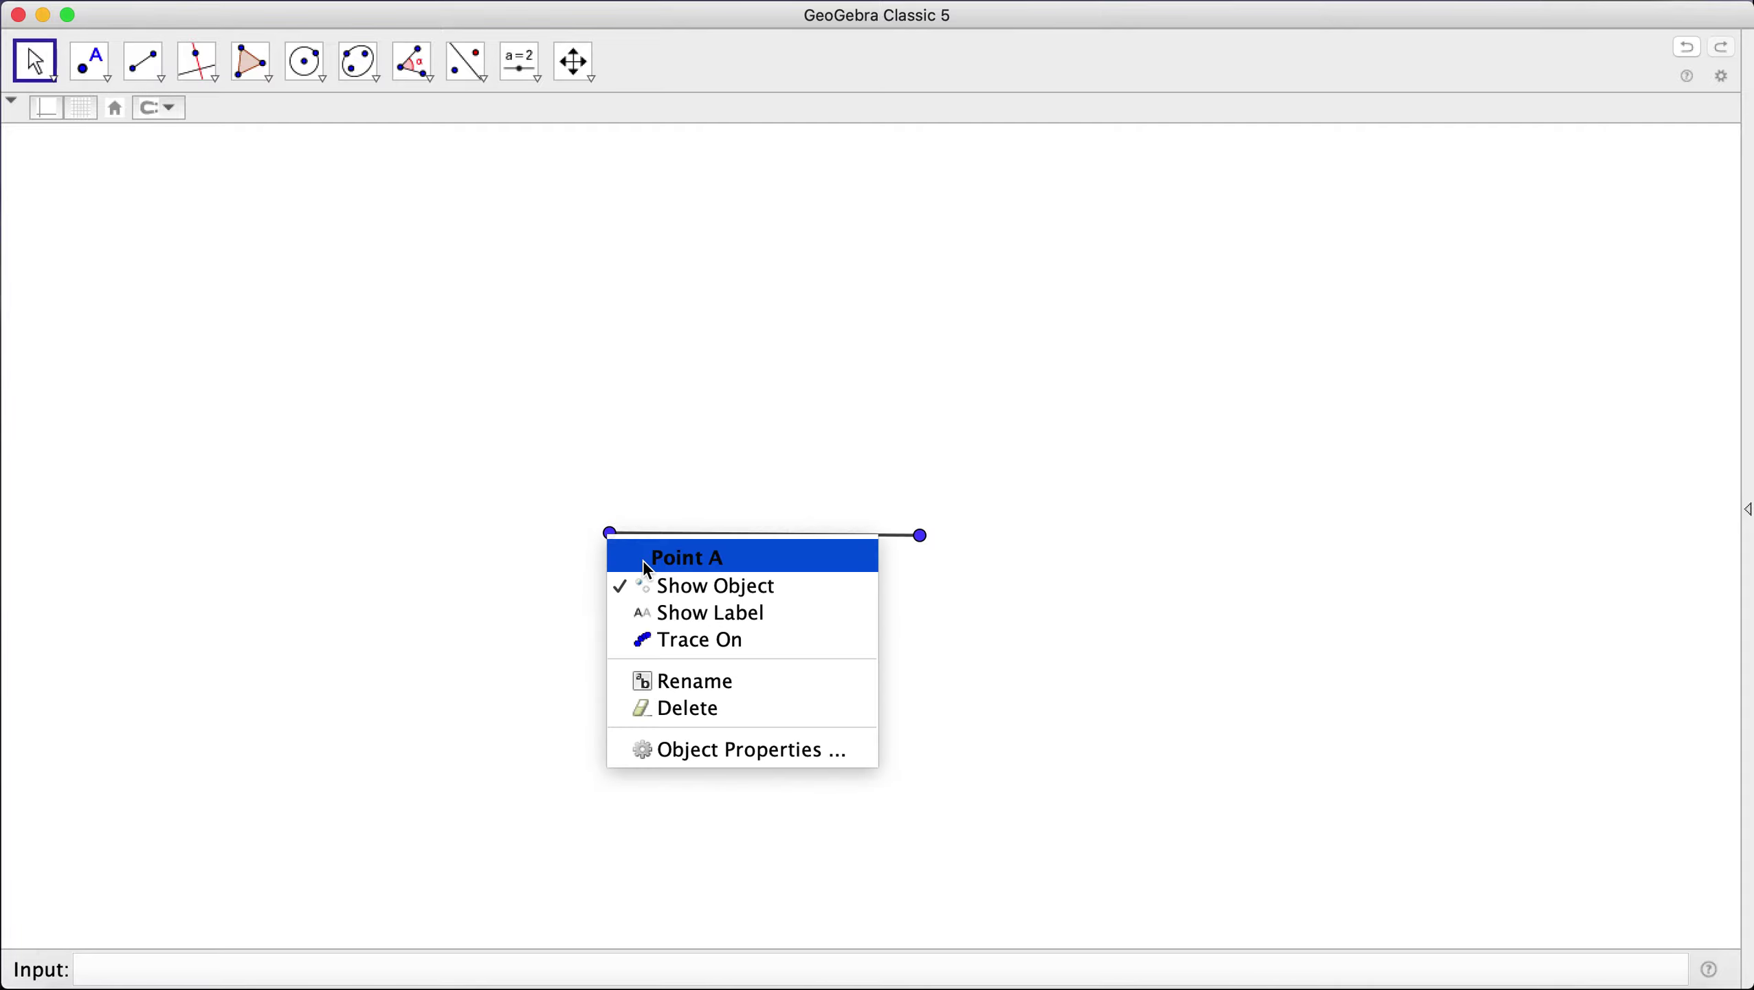
pyautogui.click(686, 613)
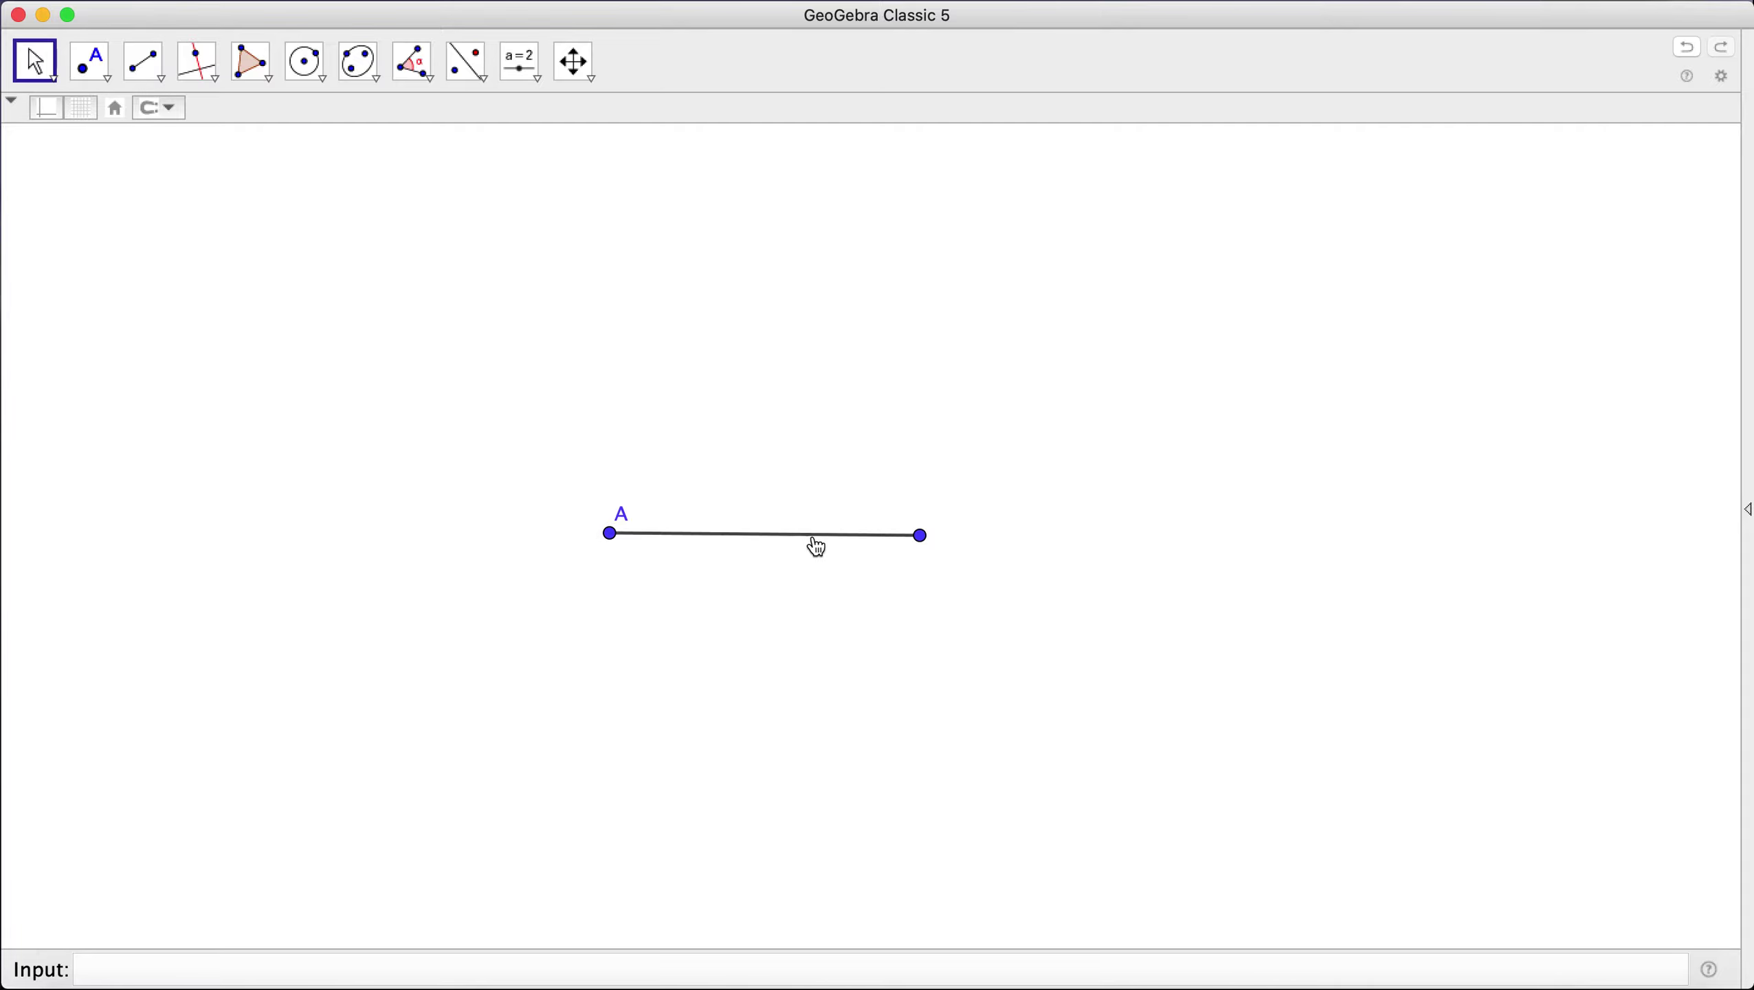
pyautogui.rightClick(922, 539)
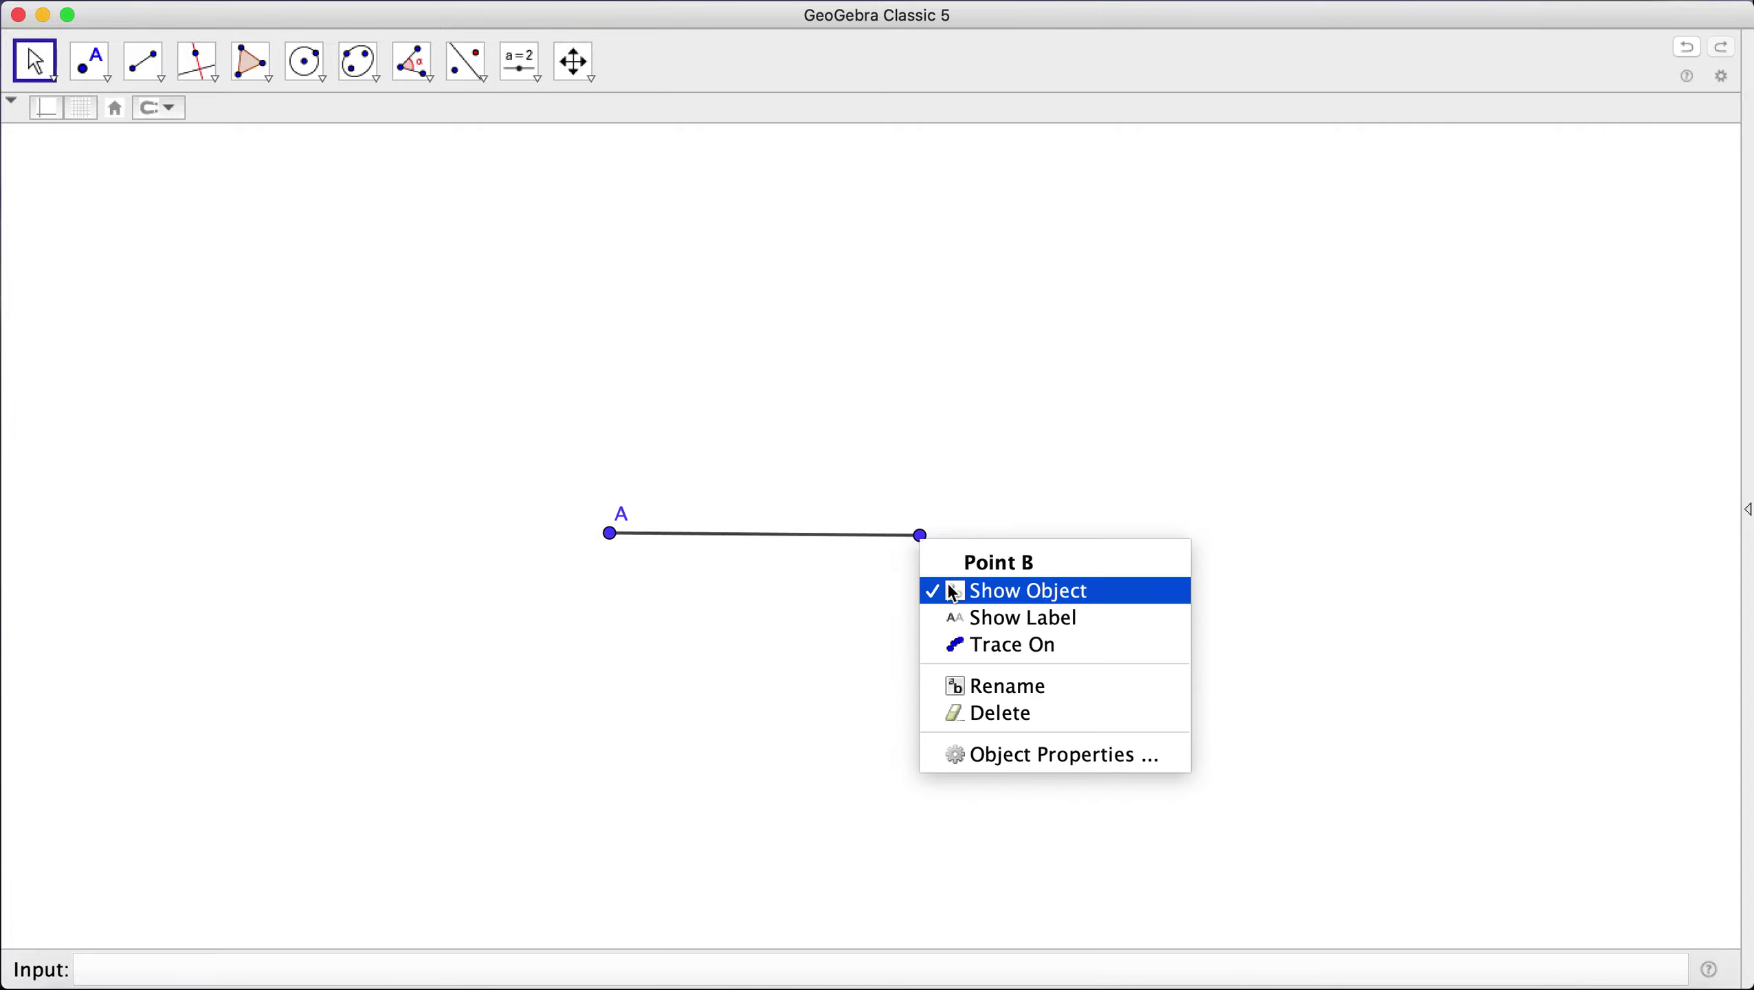
pyautogui.click(959, 616)
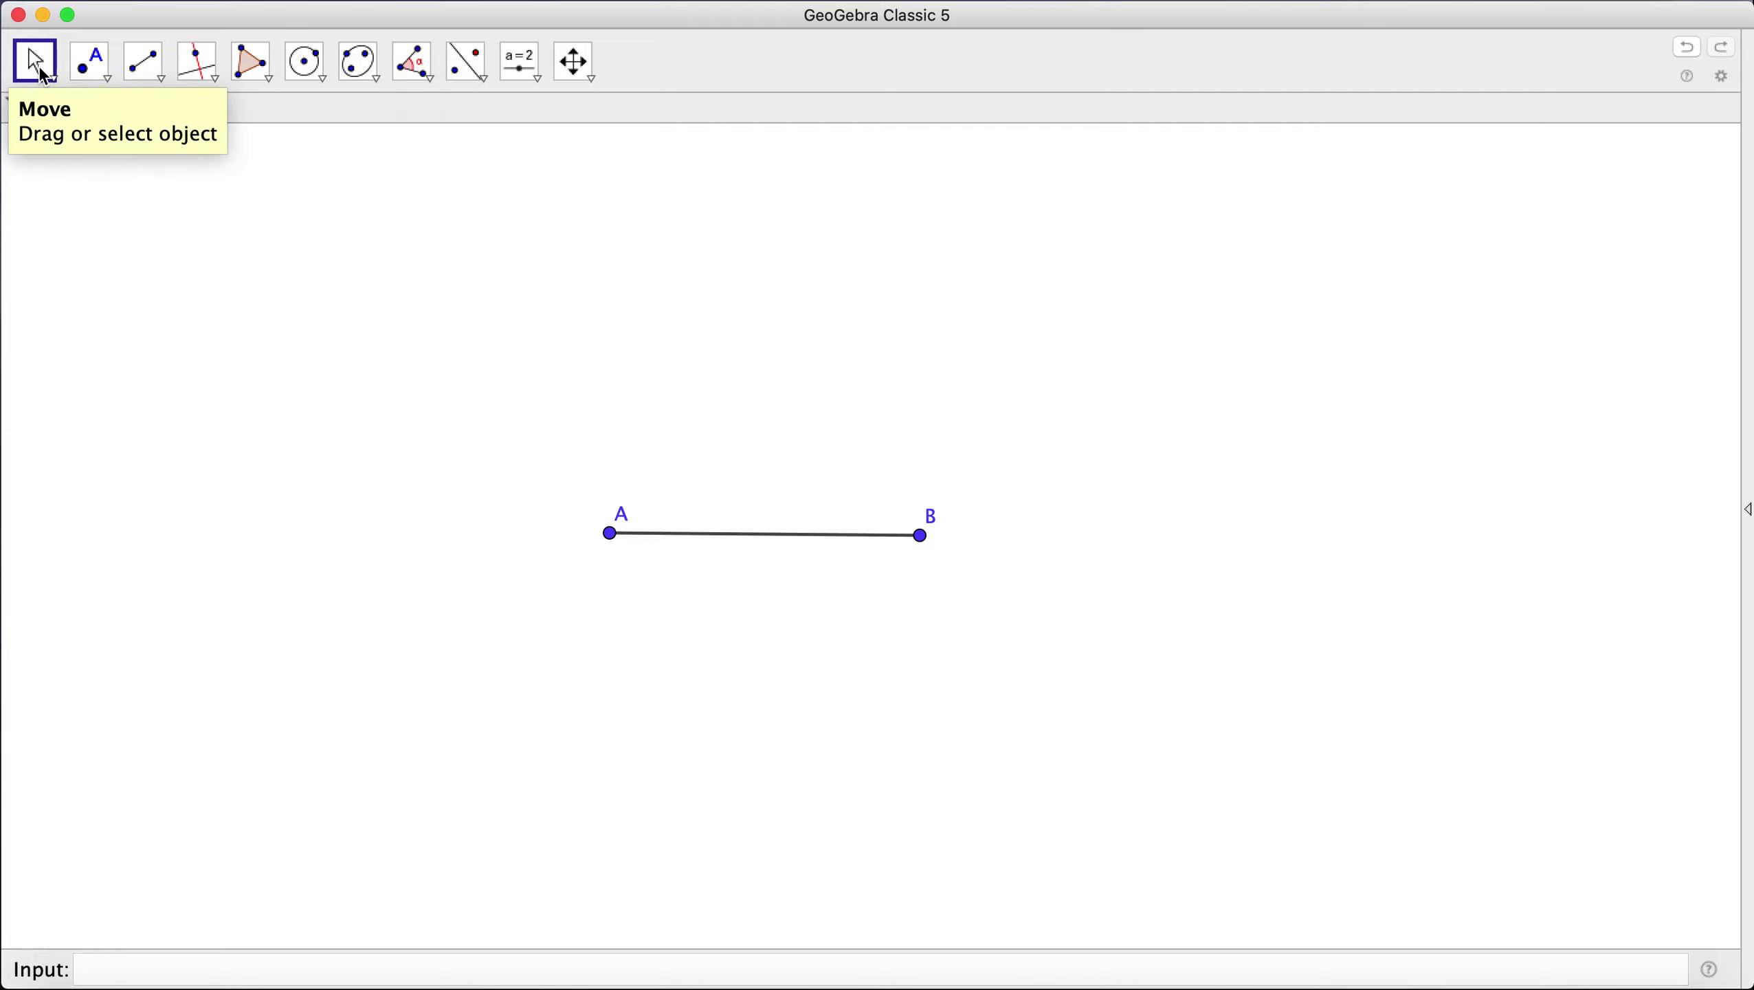
# - Move the labels A and B below their endpoints
pyautogui.moveTo(623, 523); pyautogui.dragTo(603, 576)
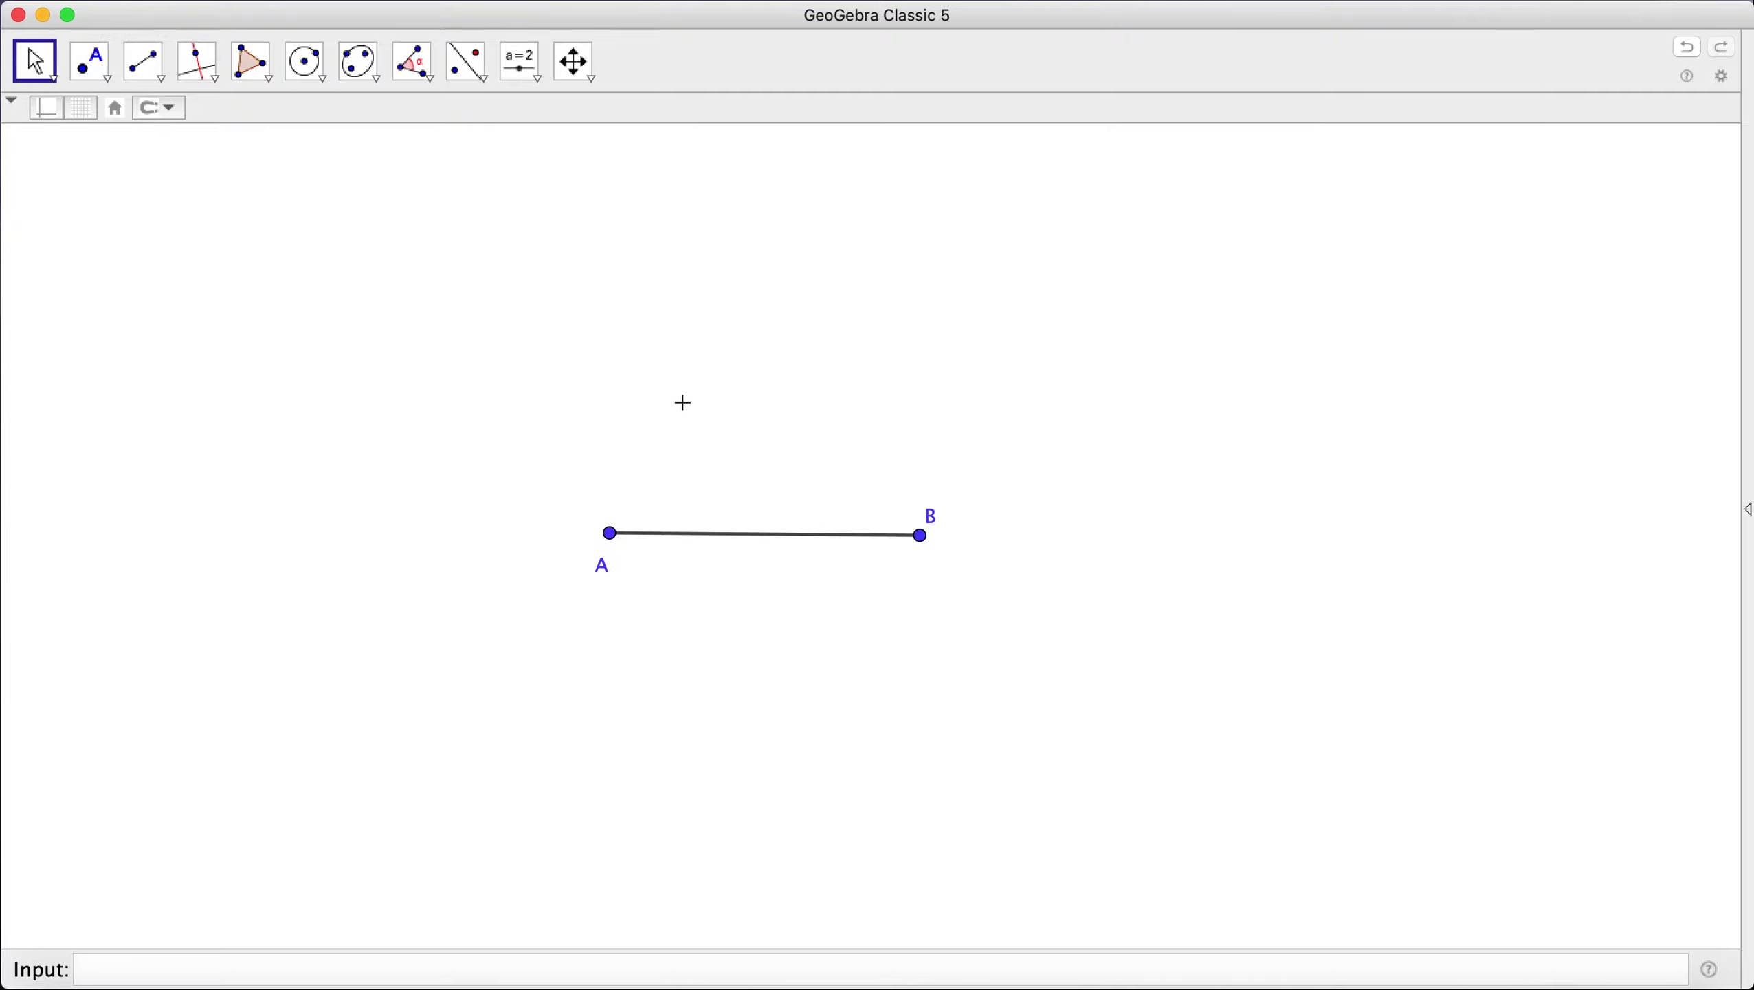
pyautogui.moveTo(935, 514); pyautogui.dragTo(943, 570)
pyautogui.moveTo(933, 569); pyautogui.dragTo(934, 573)
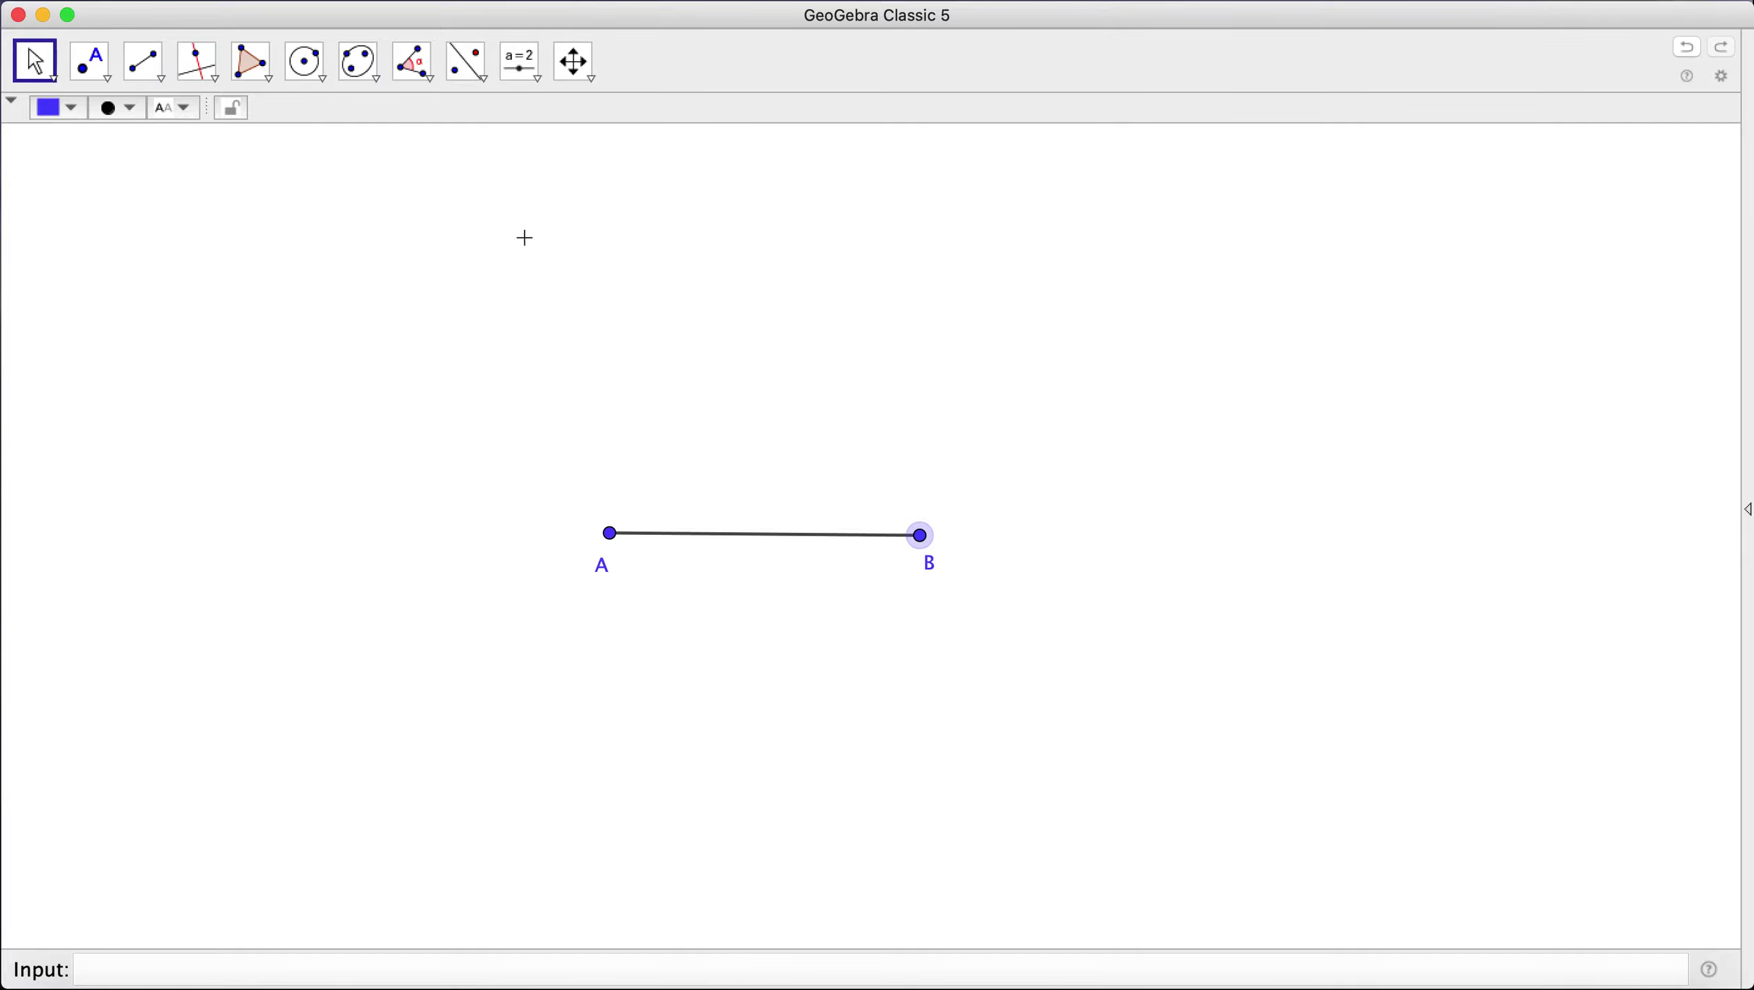
# - Draw two circles with Circle with Center through Point, one centred at A through B and one centred at B through A
pyautogui.click(315, 73)
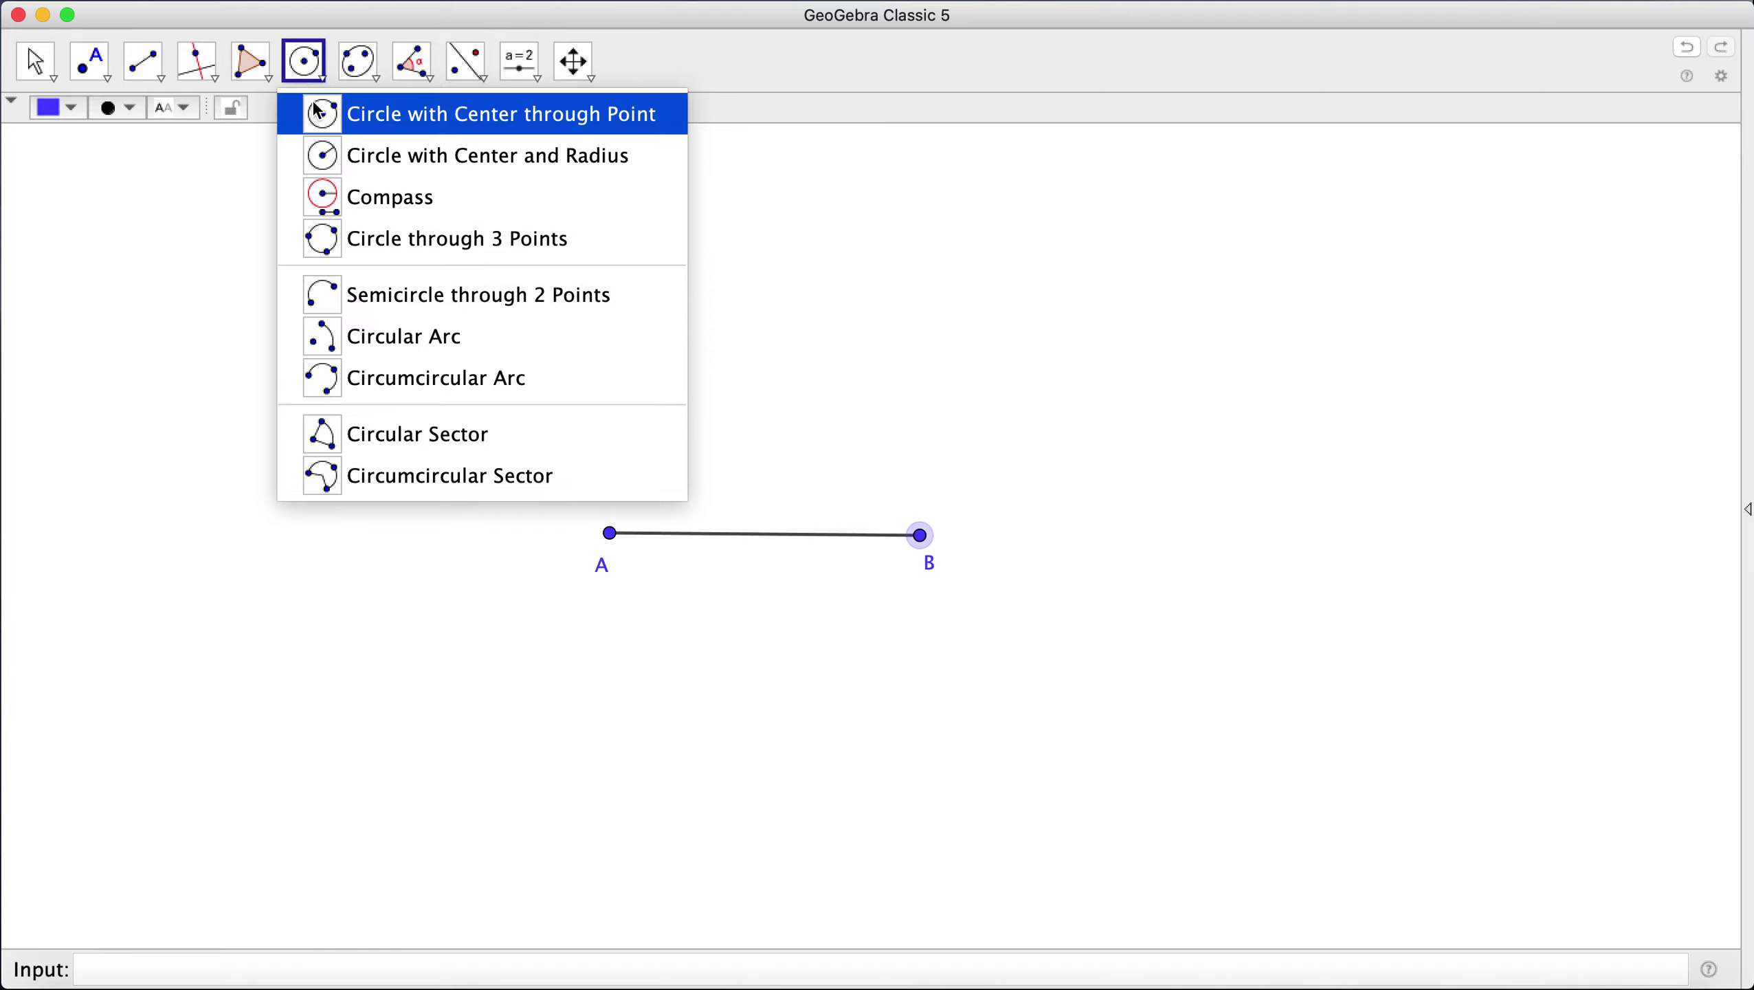
pyautogui.click(387, 125)
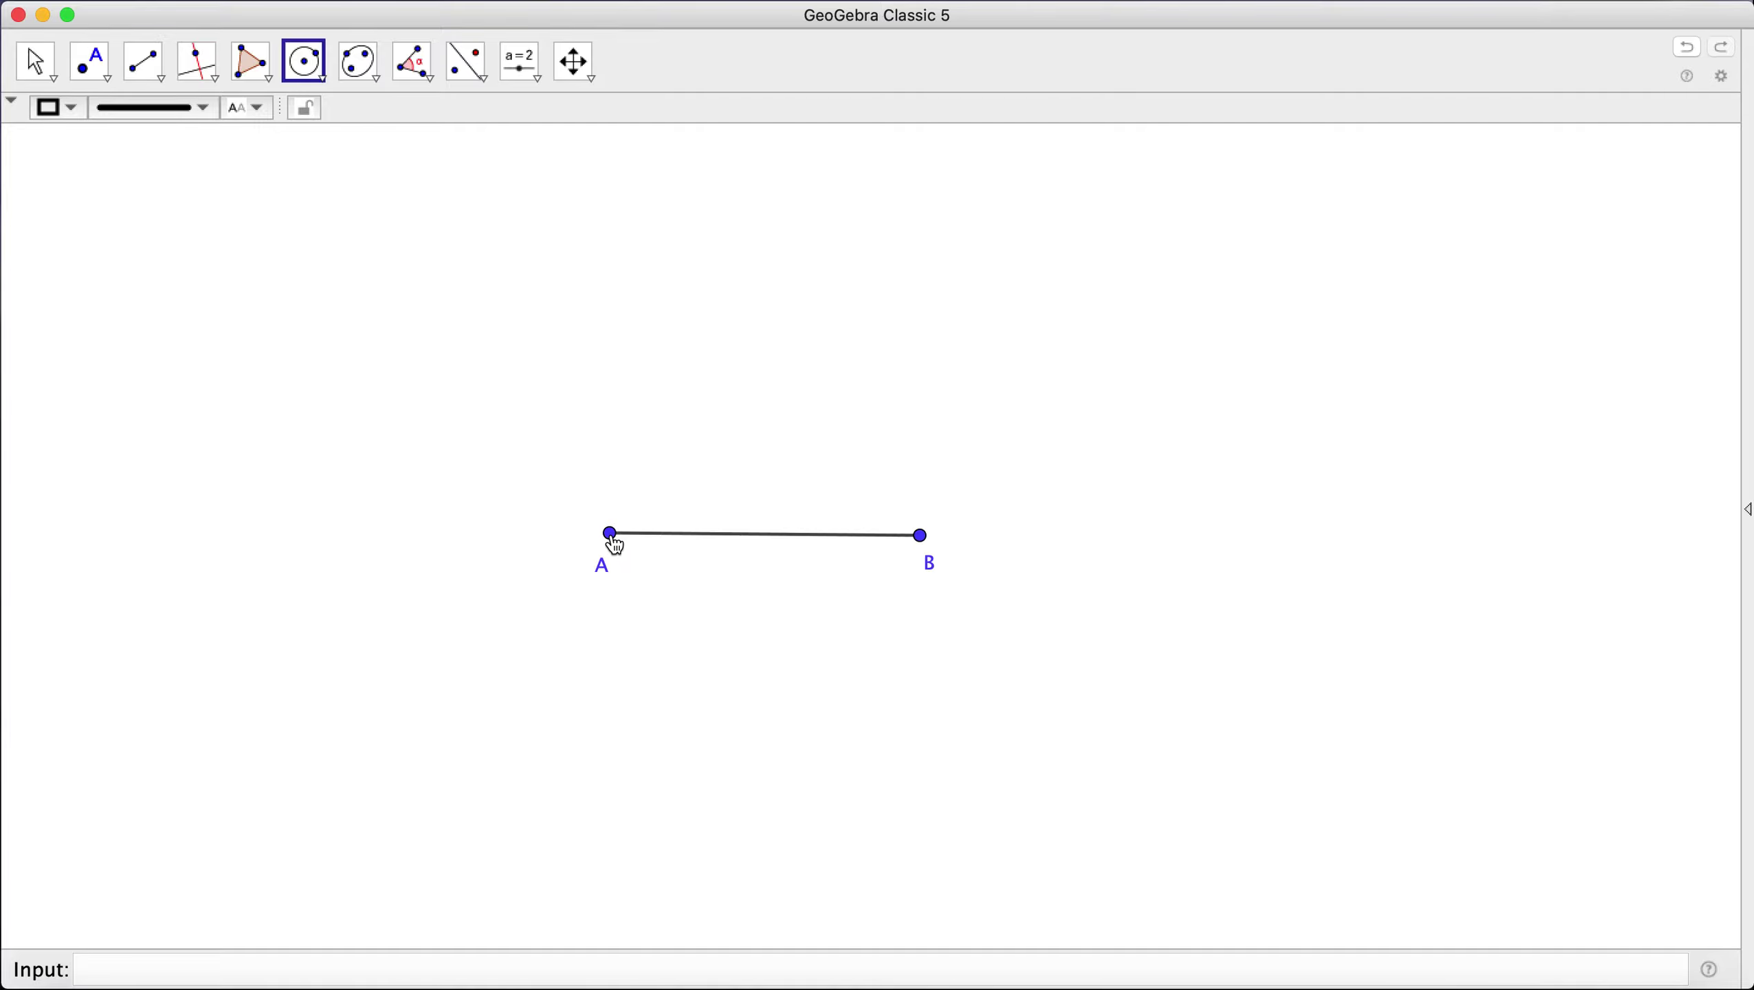
pyautogui.click(611, 533)
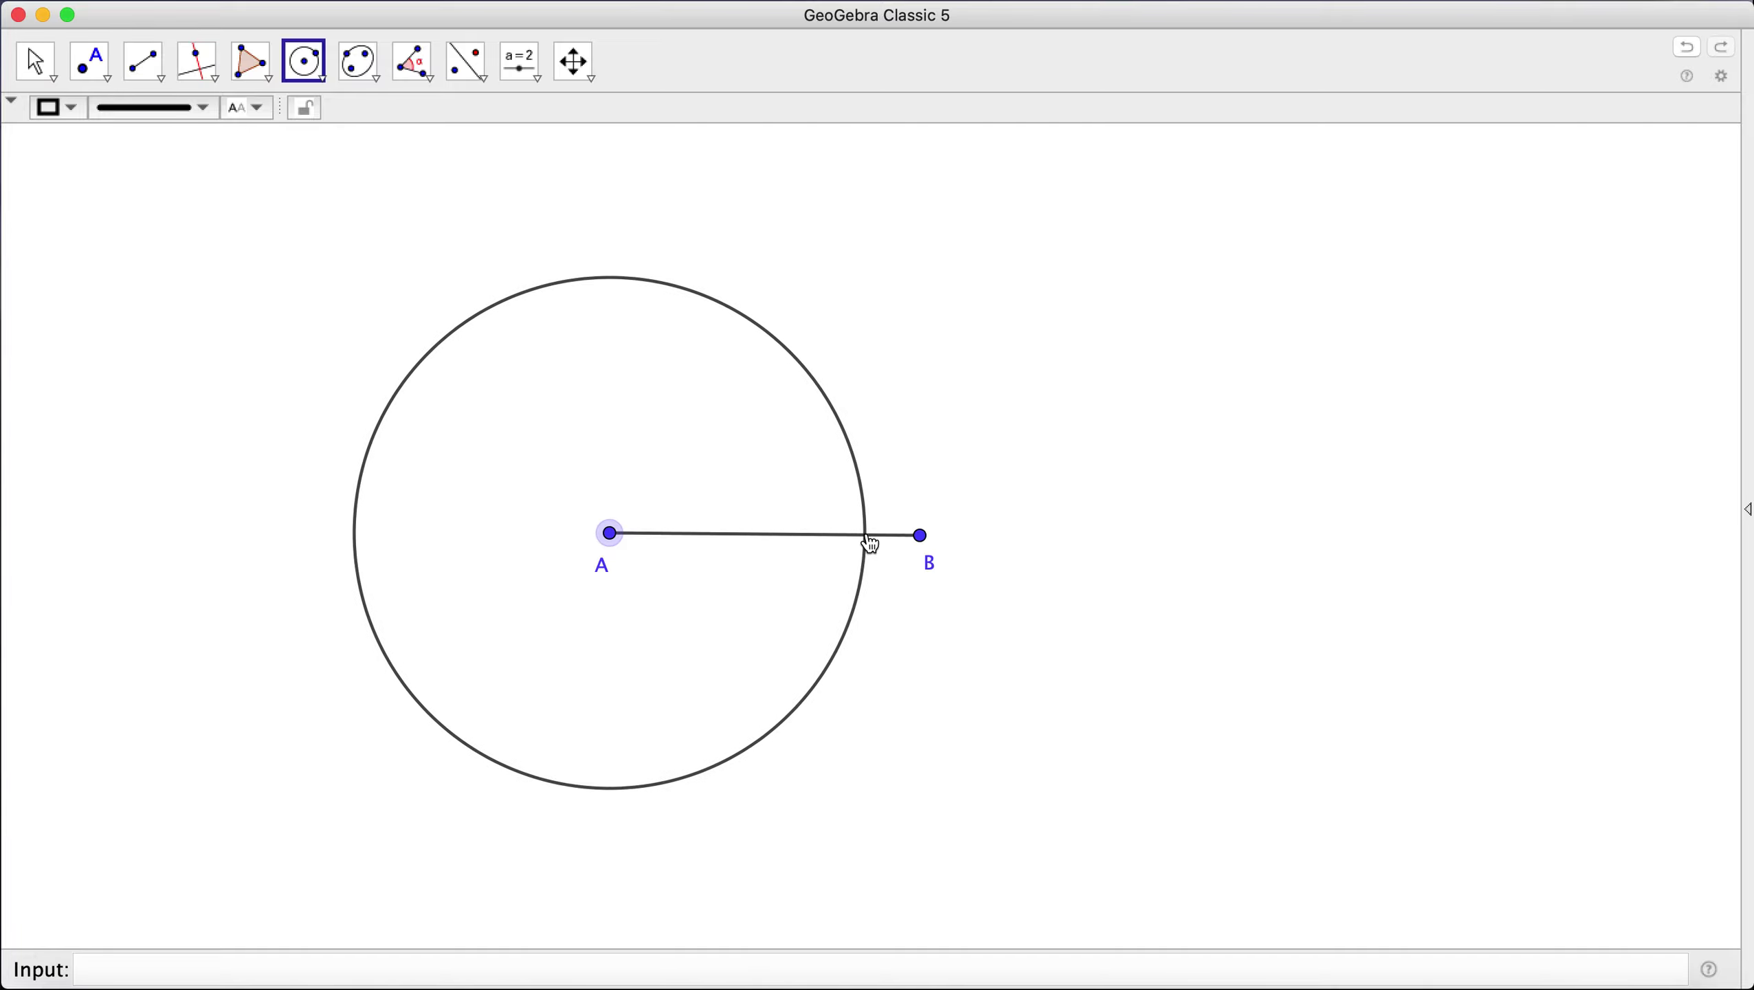
pyautogui.click(922, 537)
pyautogui.click(920, 535)
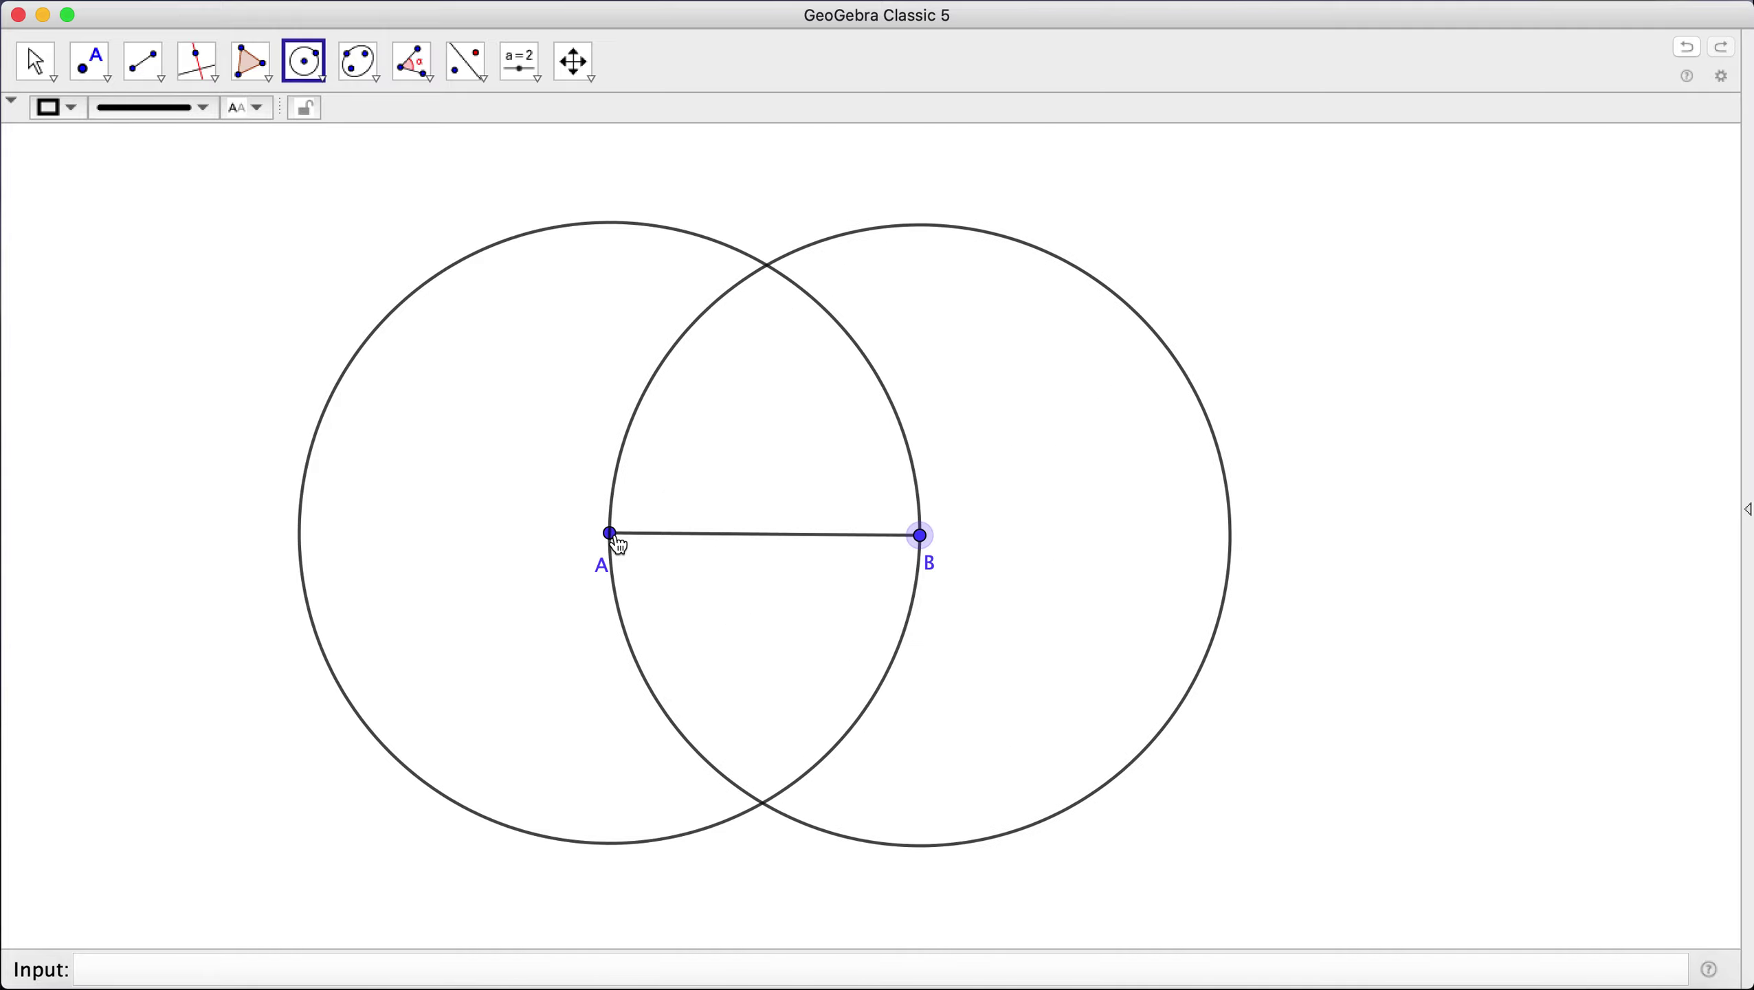
pyautogui.click(610, 534)
# - Place a point at the upper intersection of the two circles and show its label just above it
pyautogui.scroll(2, 686, 612)
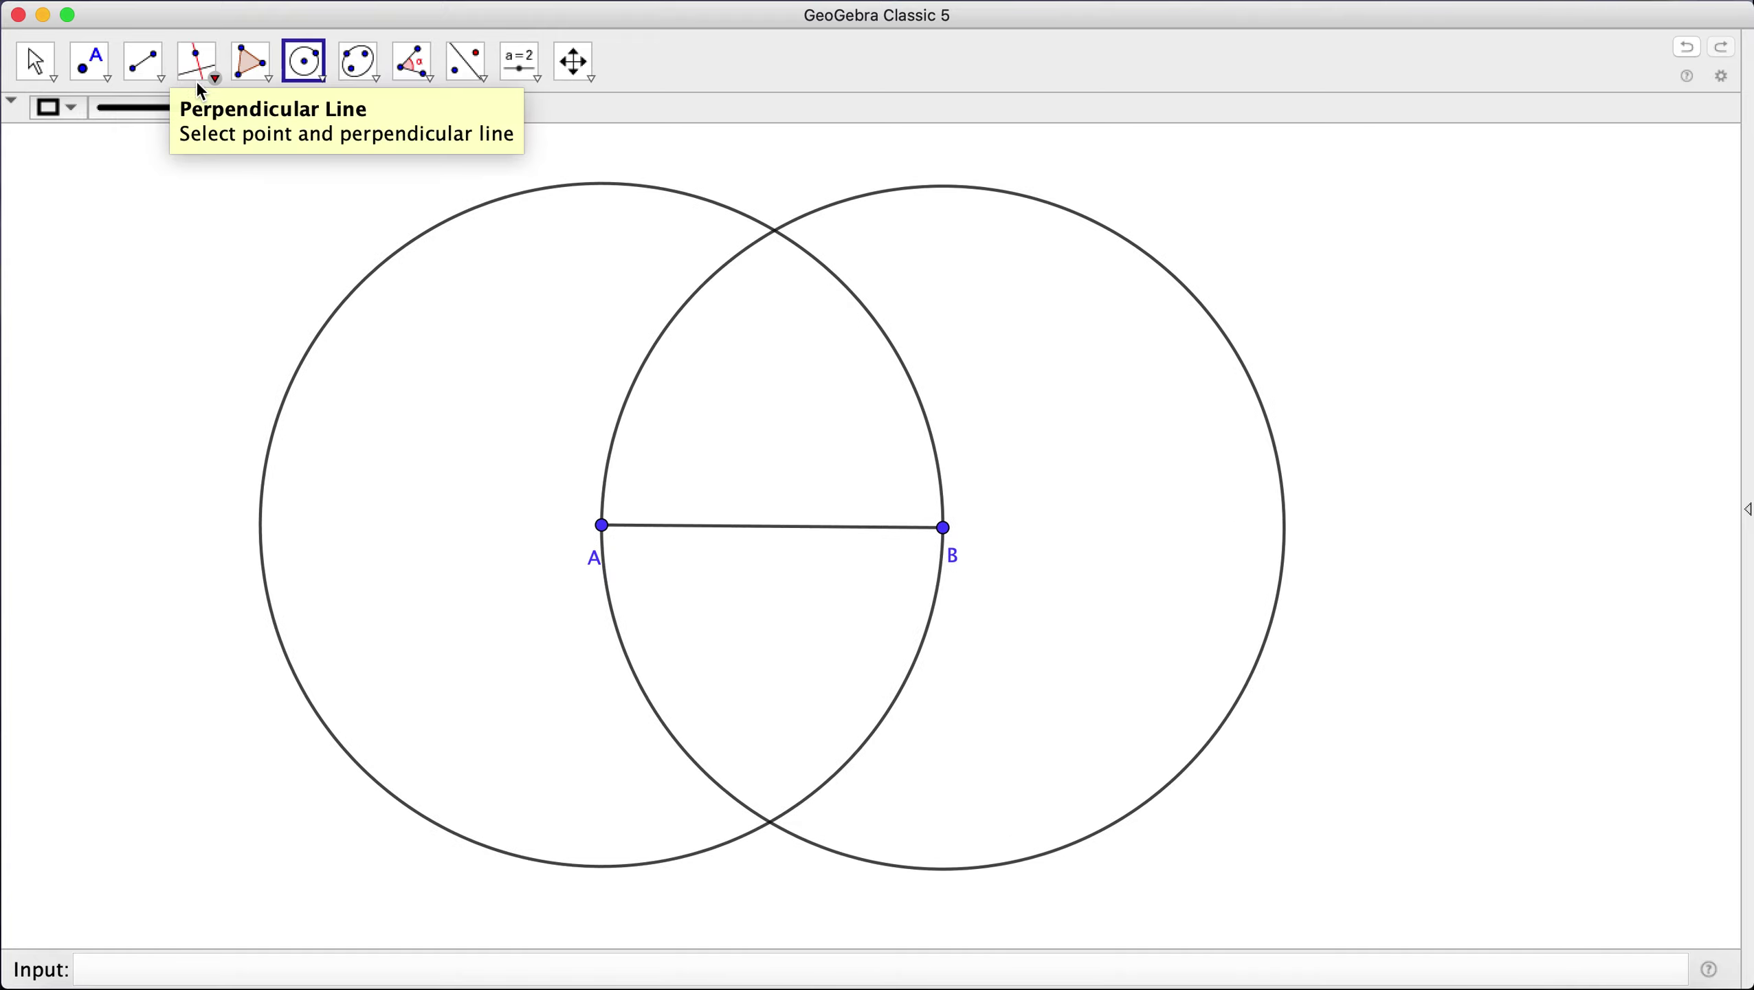
pyautogui.click(95, 69)
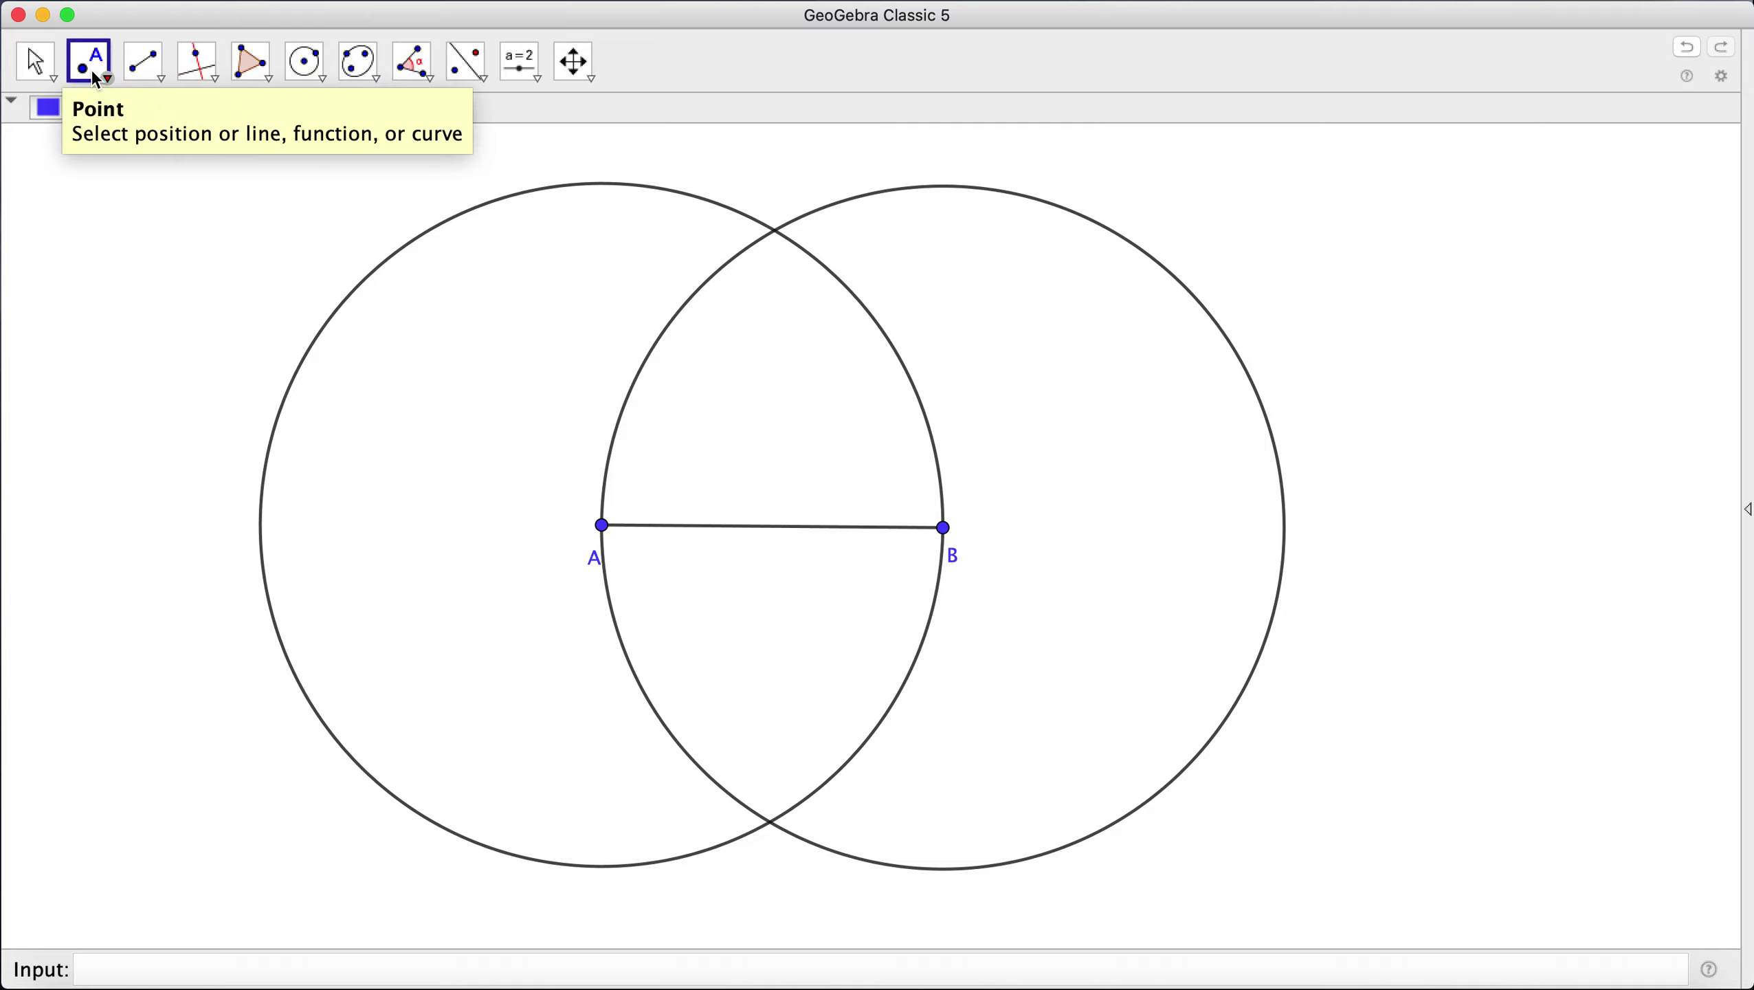
pyautogui.click(776, 231)
pyautogui.rightClick(777, 233)
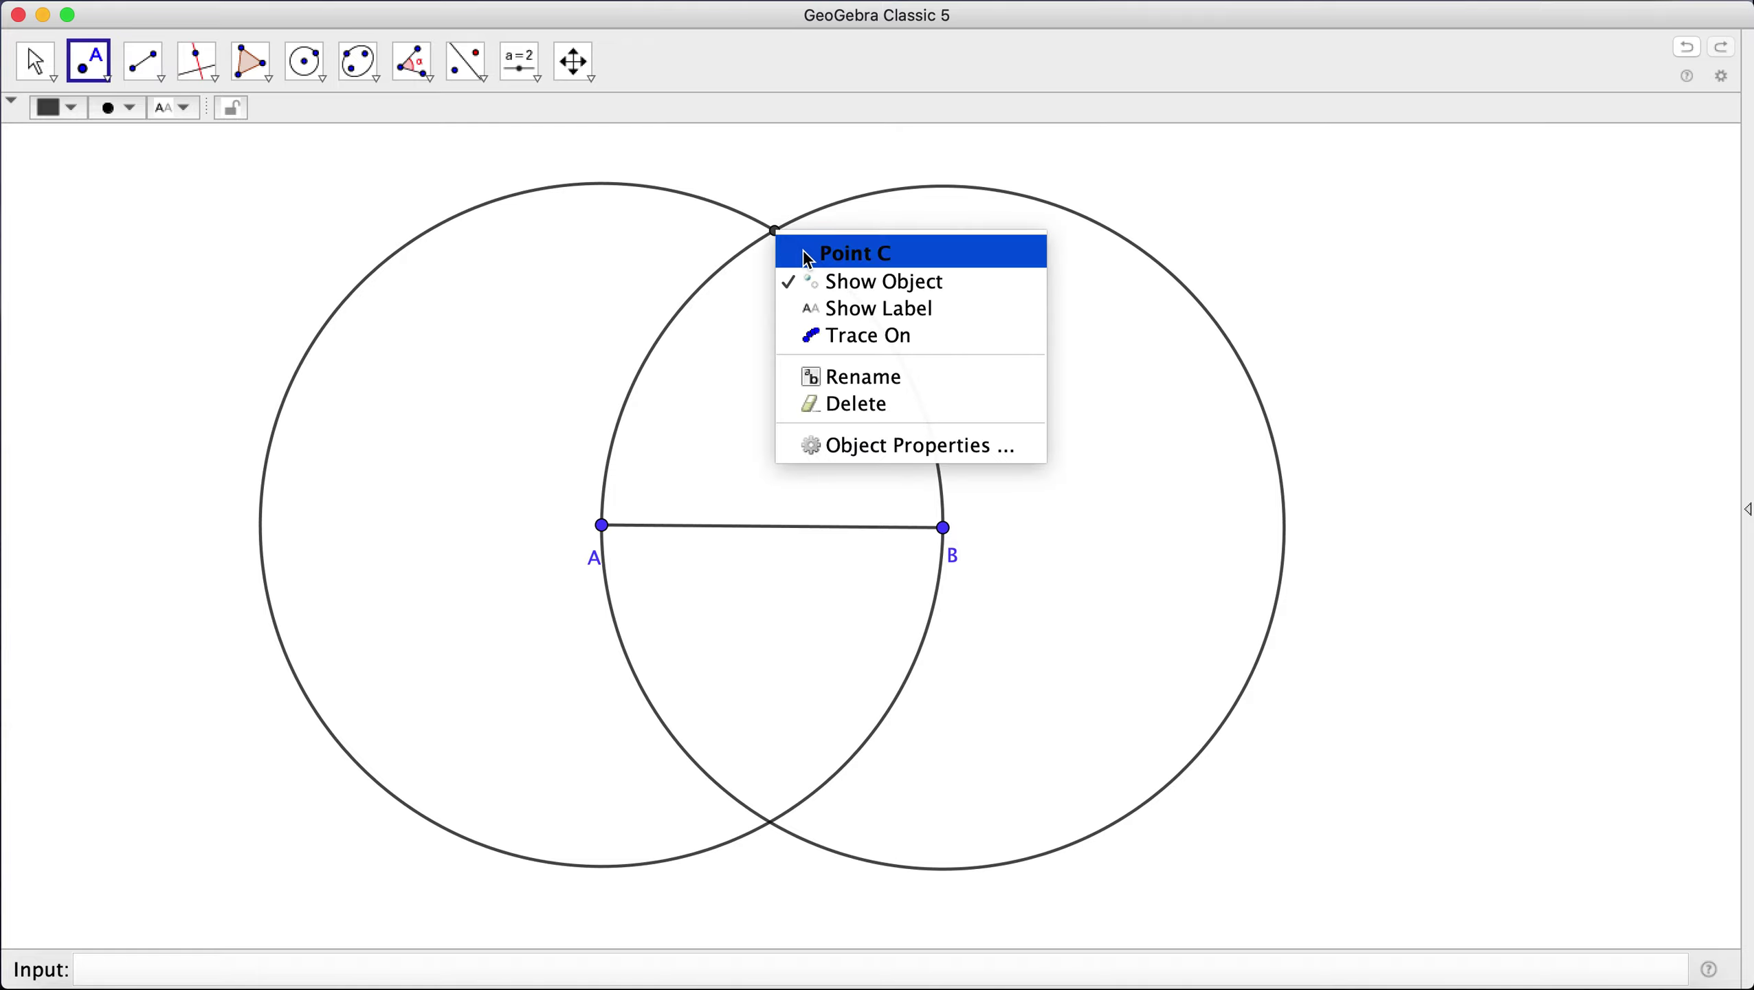
pyautogui.click(817, 310)
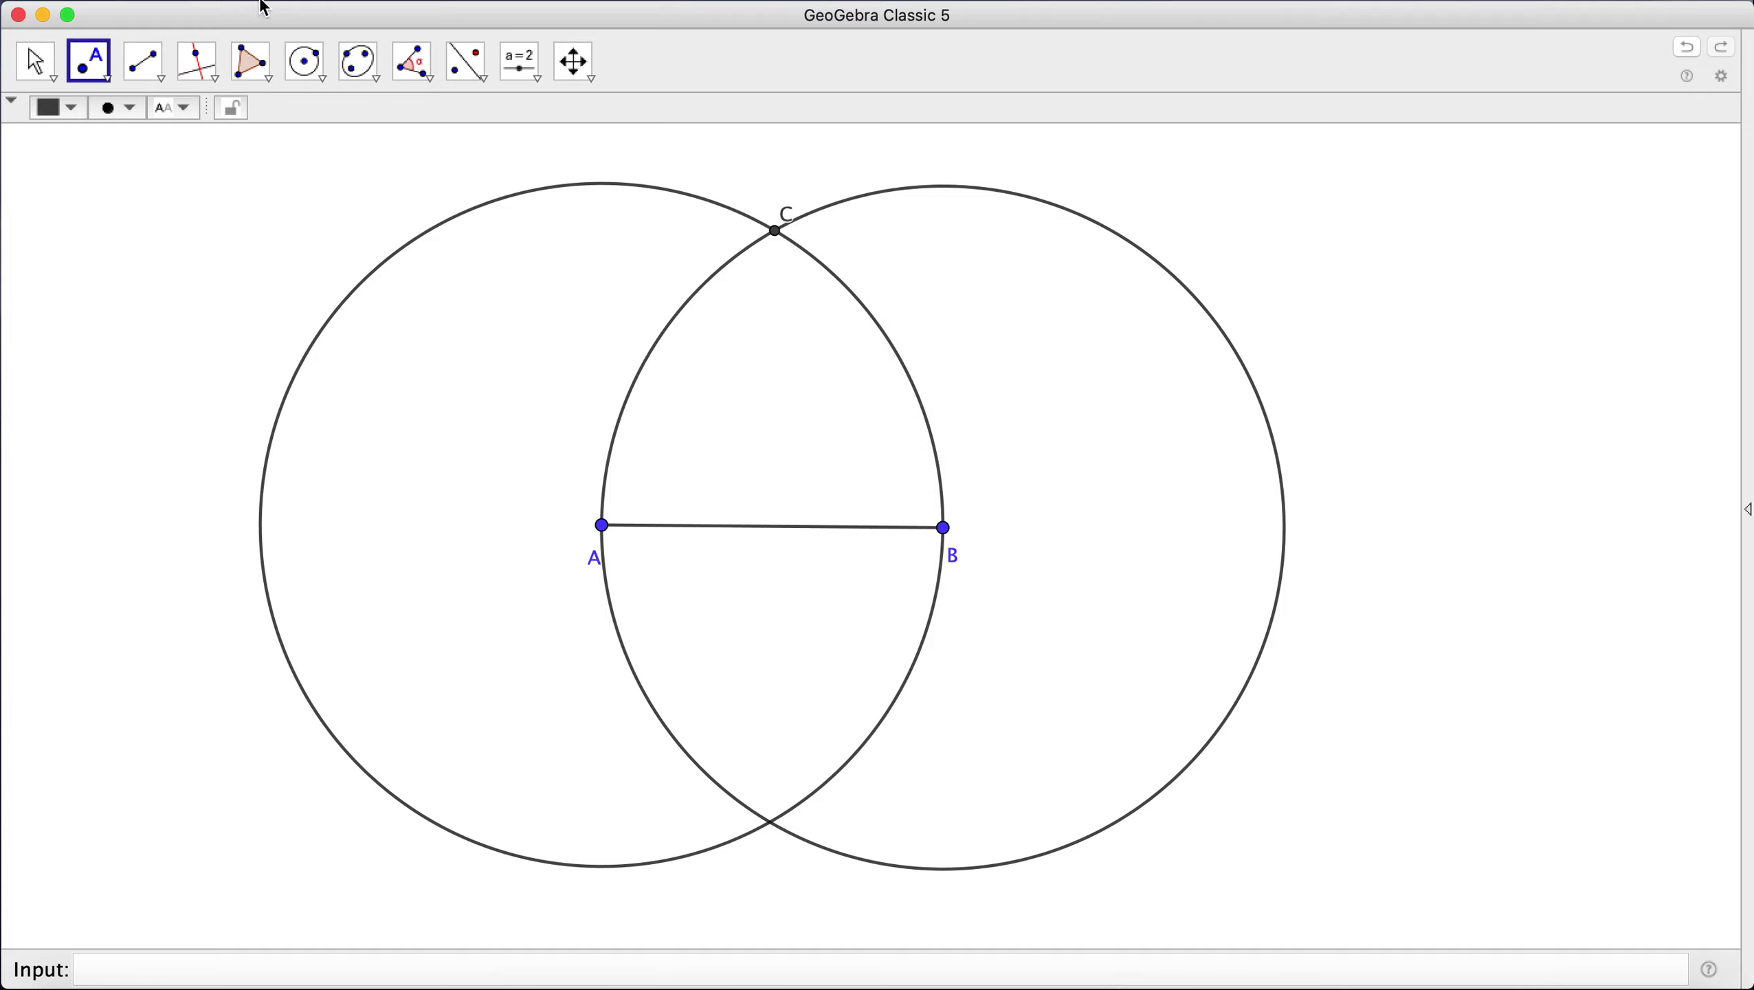
pyautogui.press('Escape')
pyautogui.moveTo(785, 226); pyautogui.dragTo(769, 204)
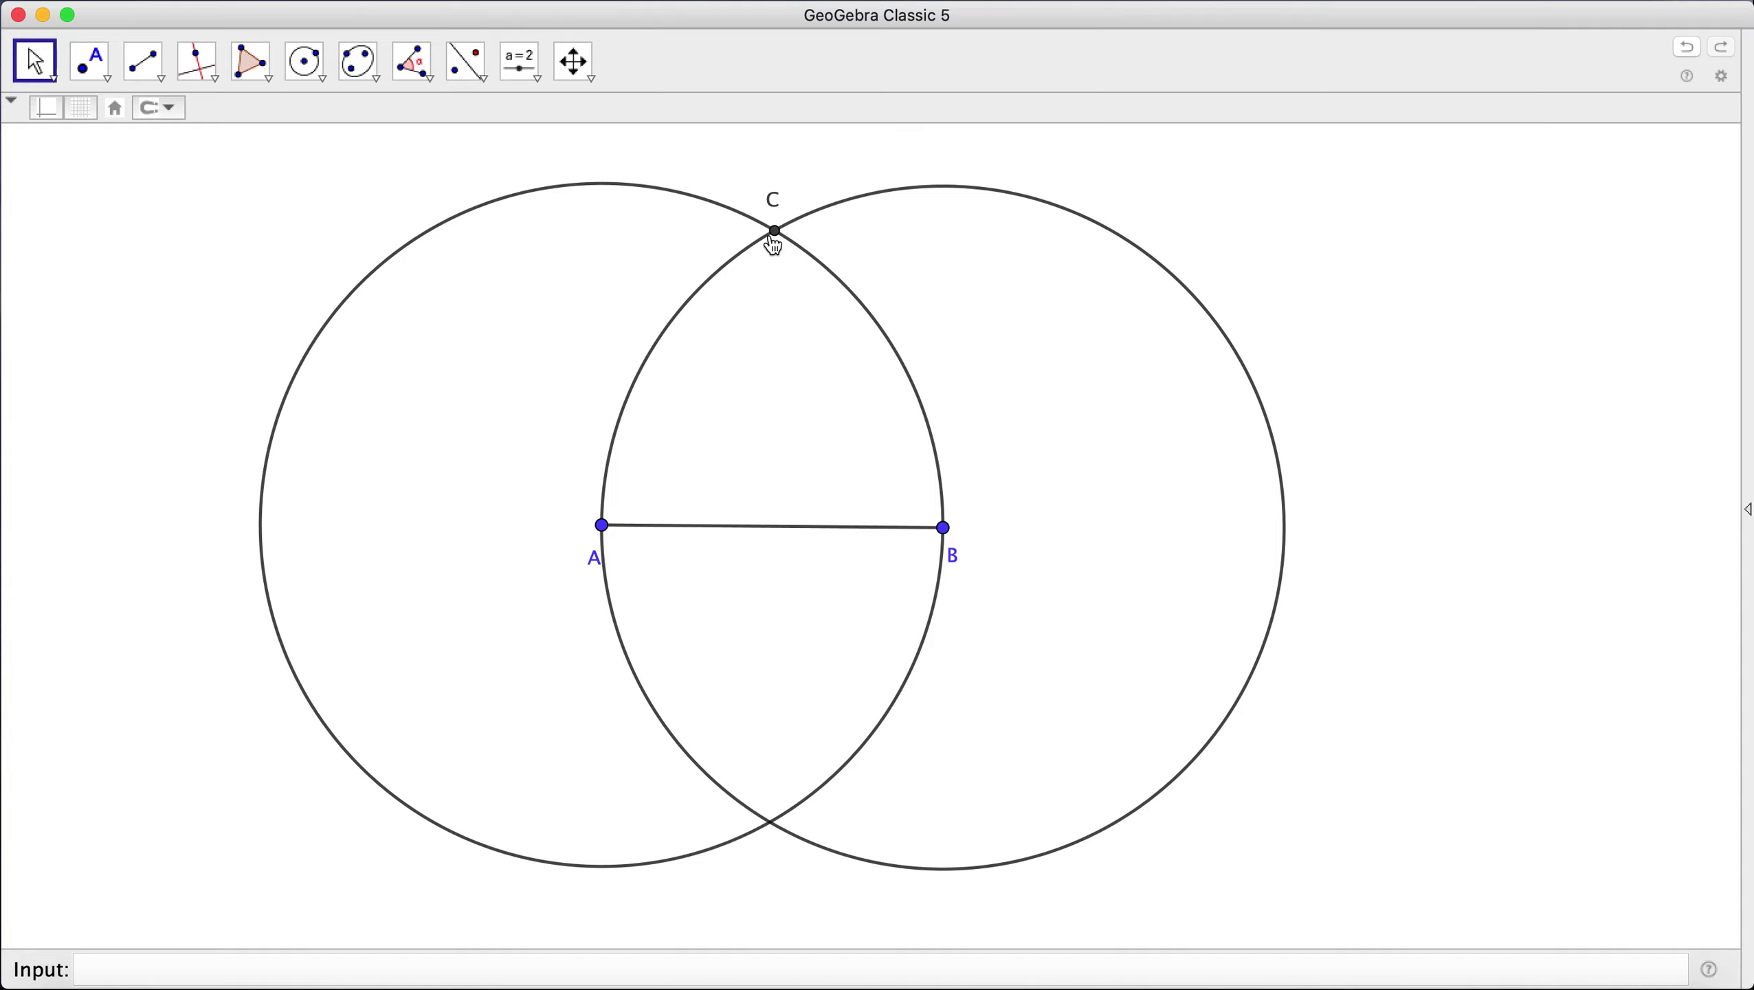
# - Draw segments from point C to A and from C to B to complete the triangle
pyautogui.click(144, 67)
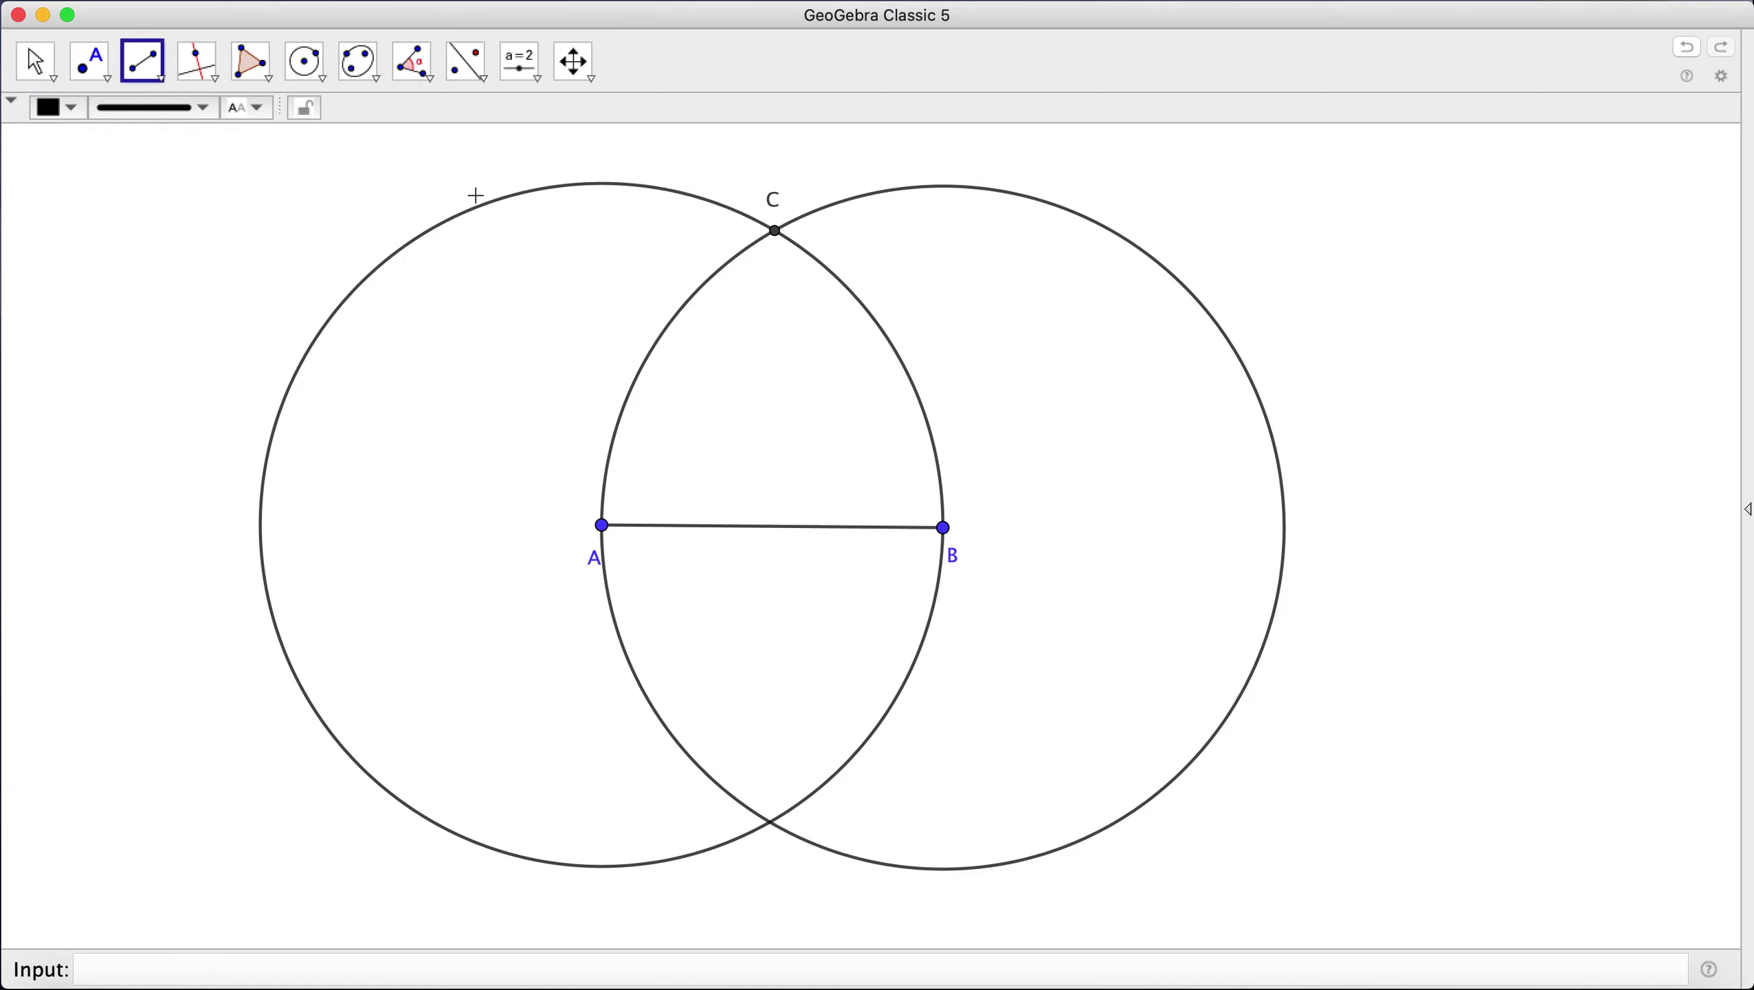
pyautogui.click(776, 233)
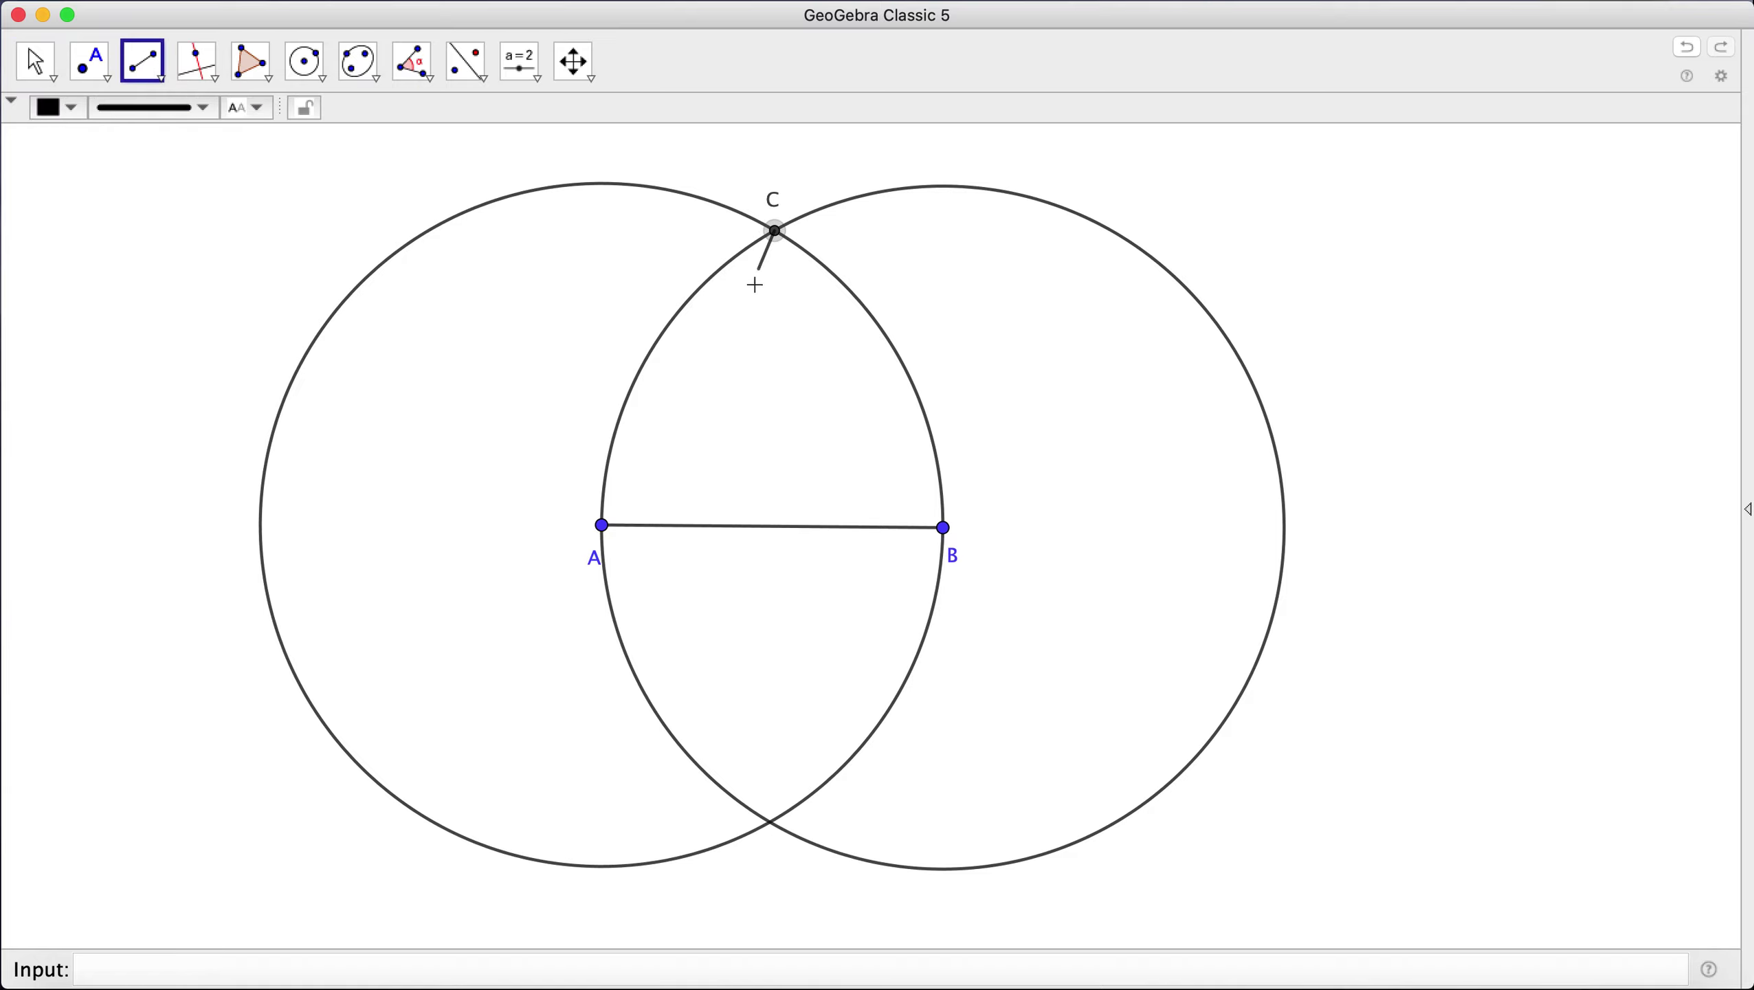
pyautogui.click(604, 527)
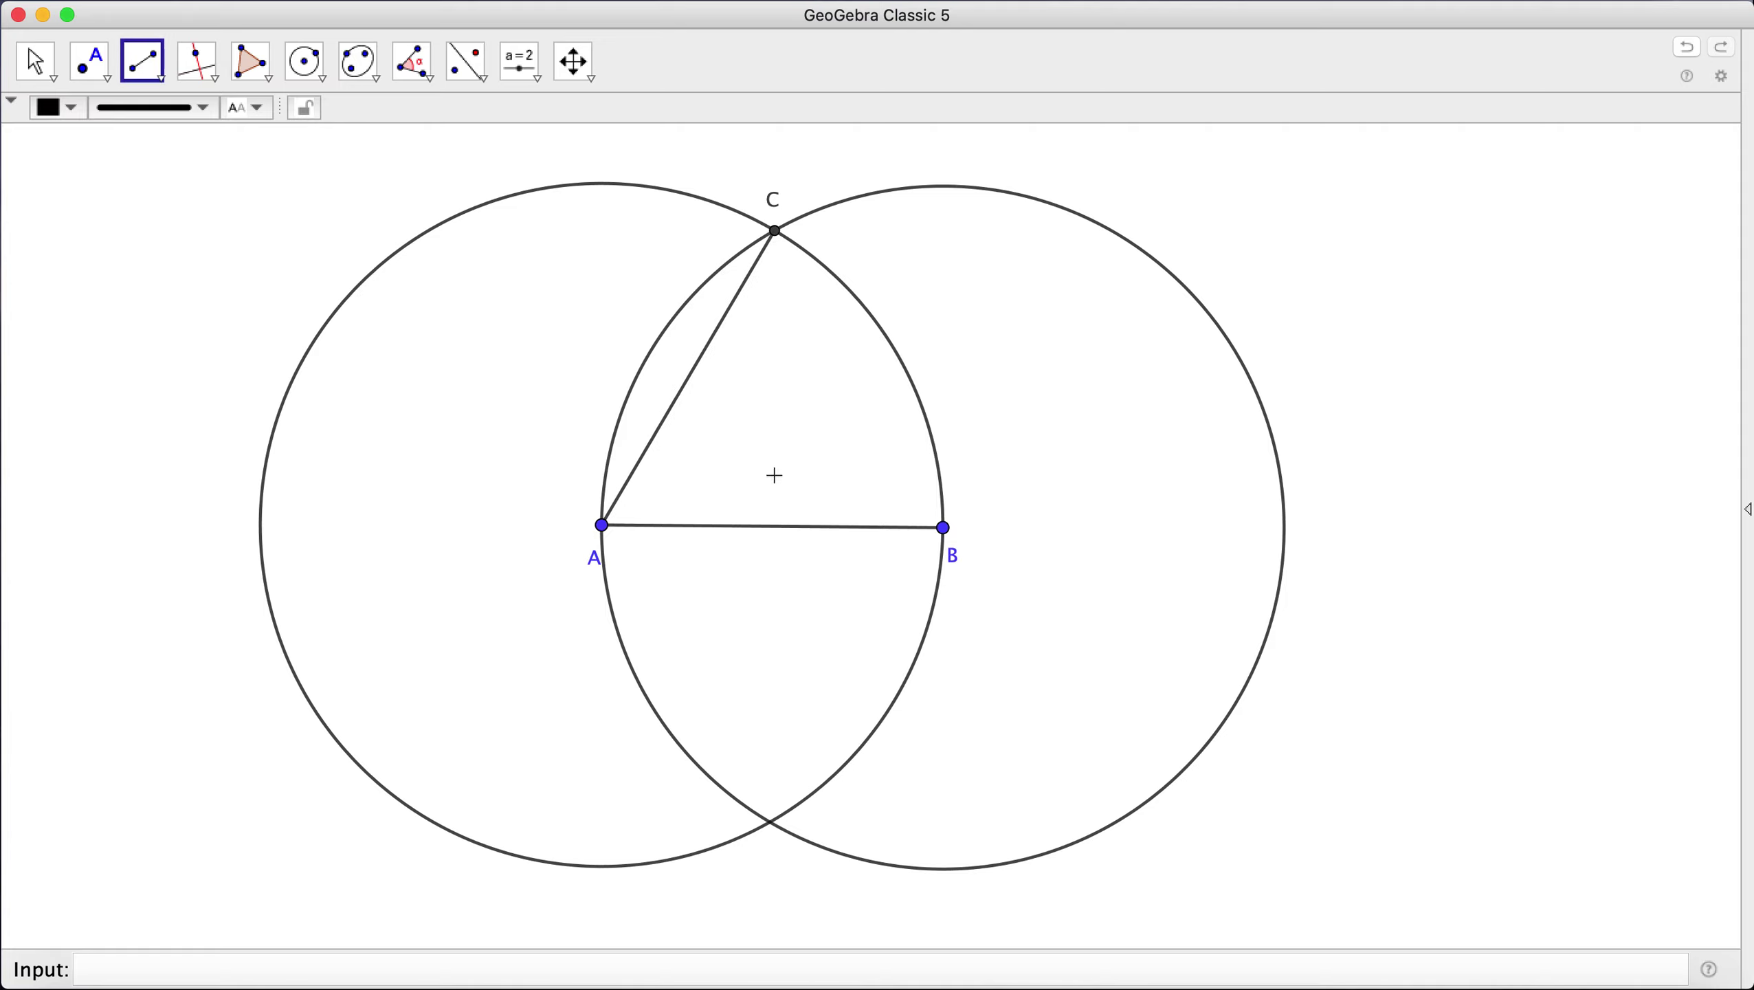
pyautogui.click(776, 233)
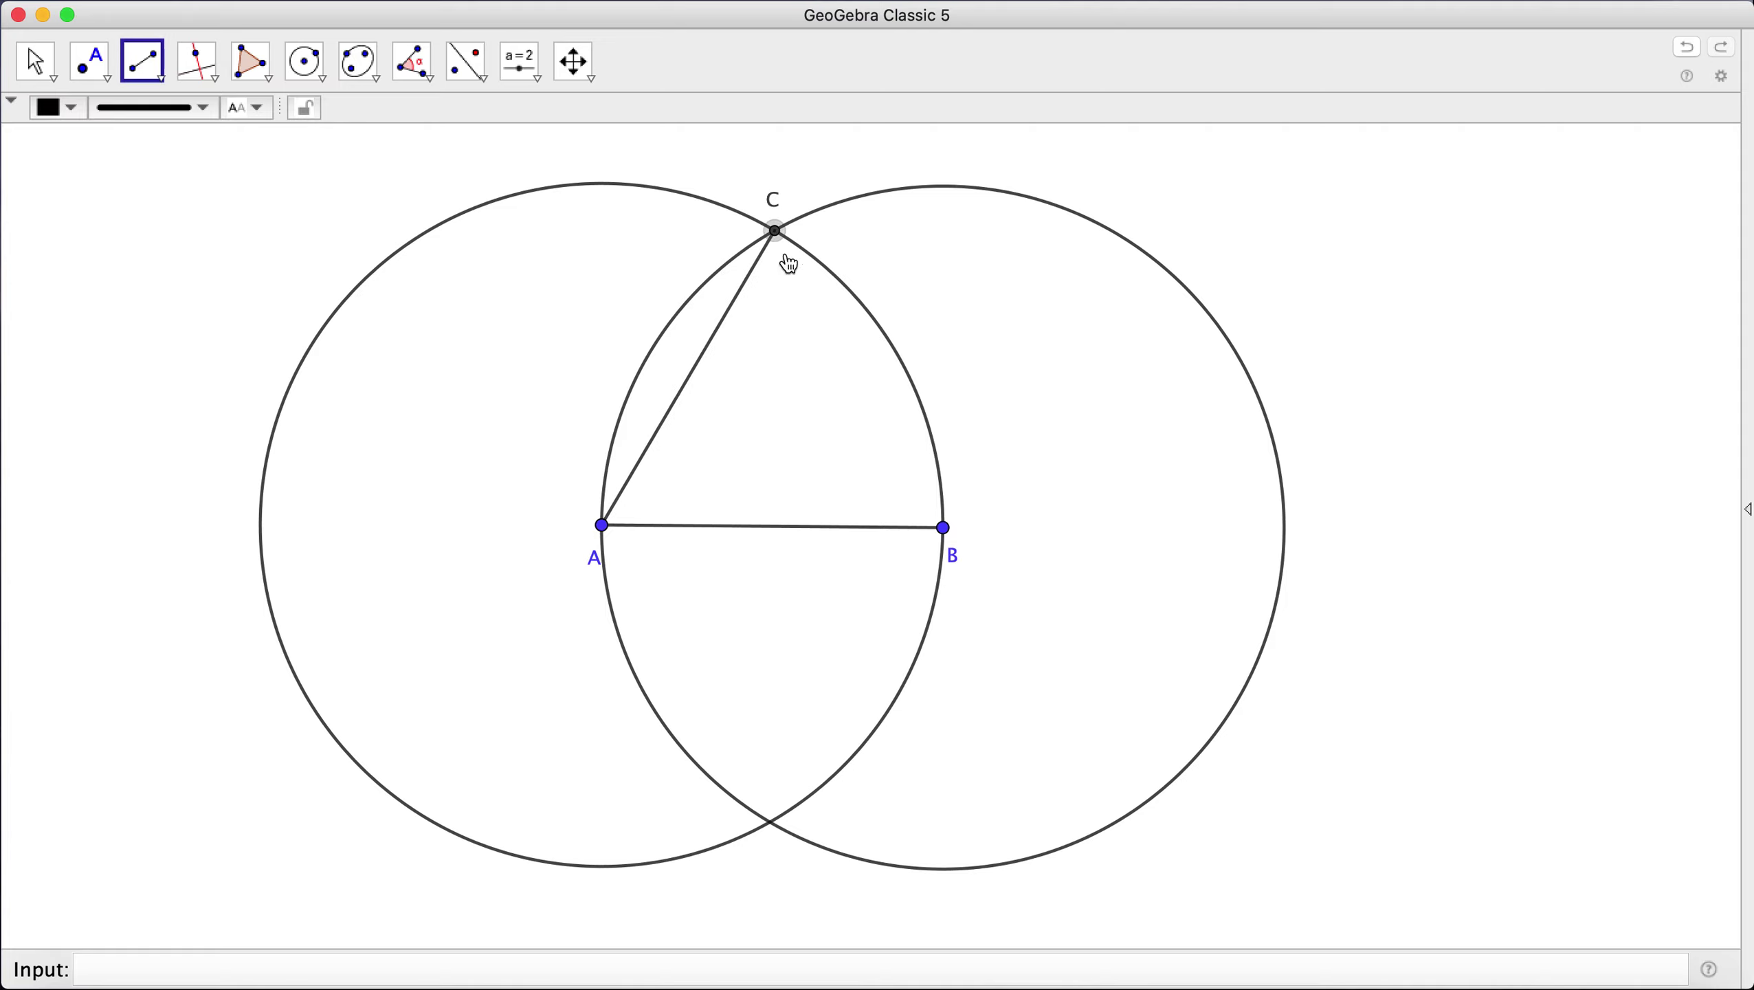
pyautogui.click(943, 528)
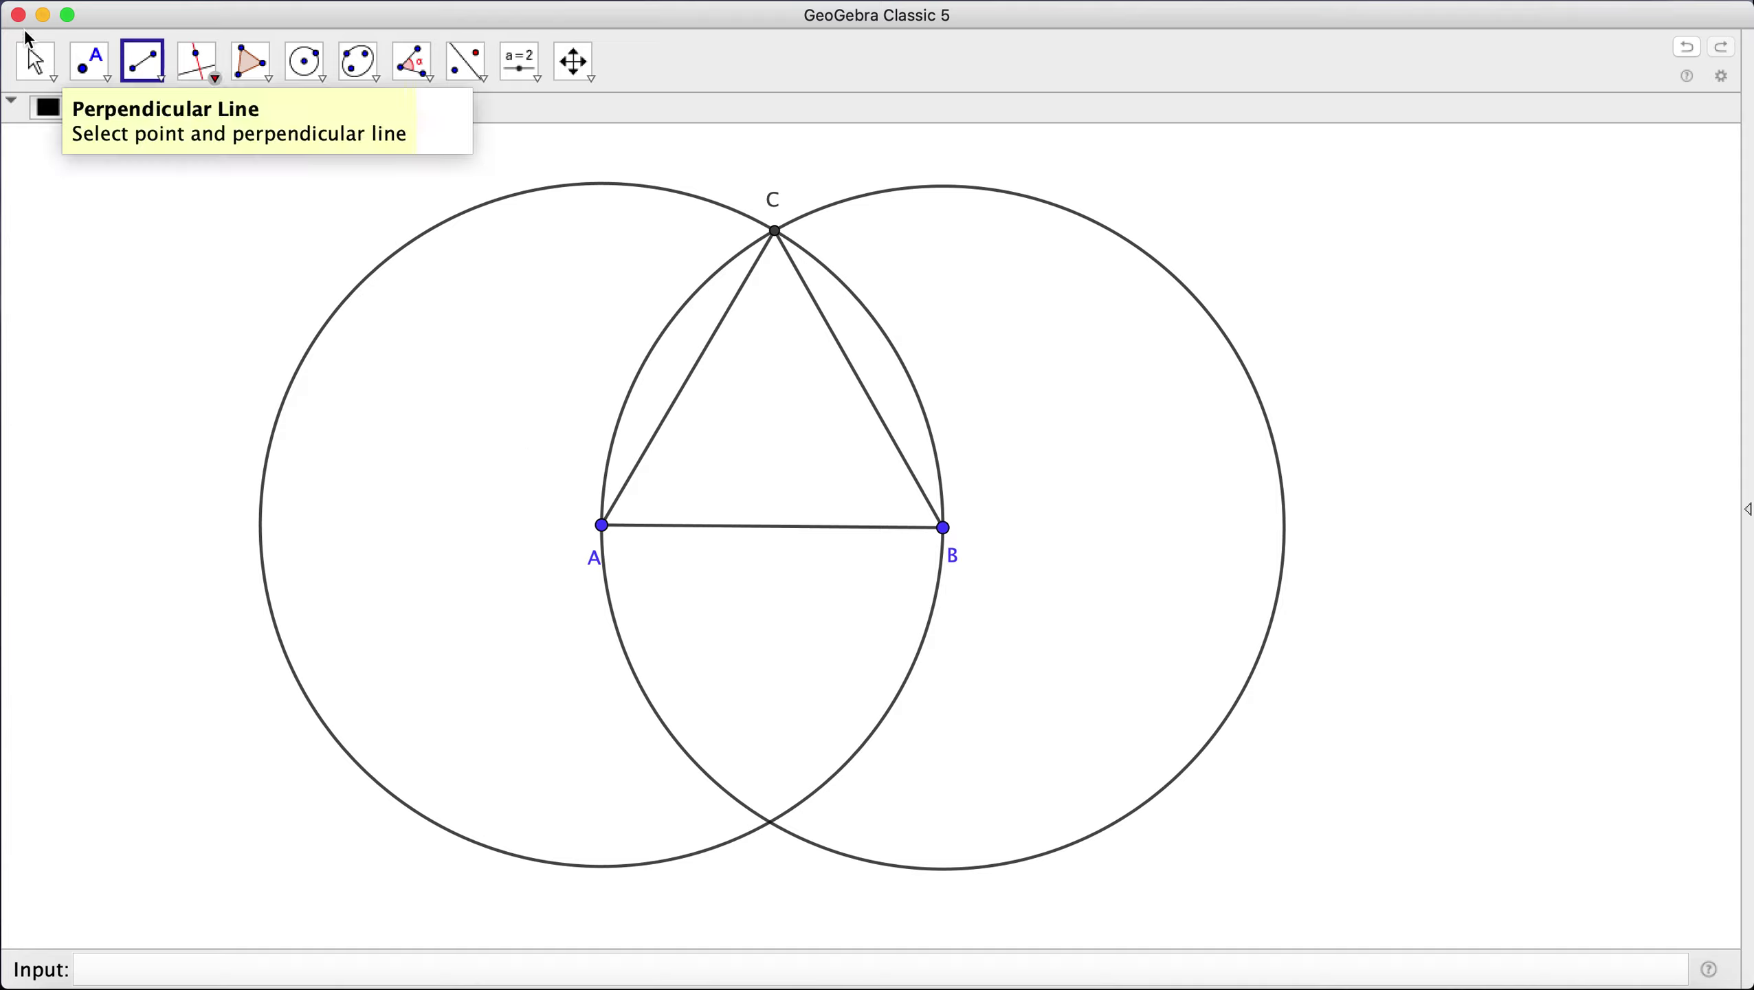
# - Hide both construction circles, the one centred at A and the one centred at B
pyautogui.click(35, 61)
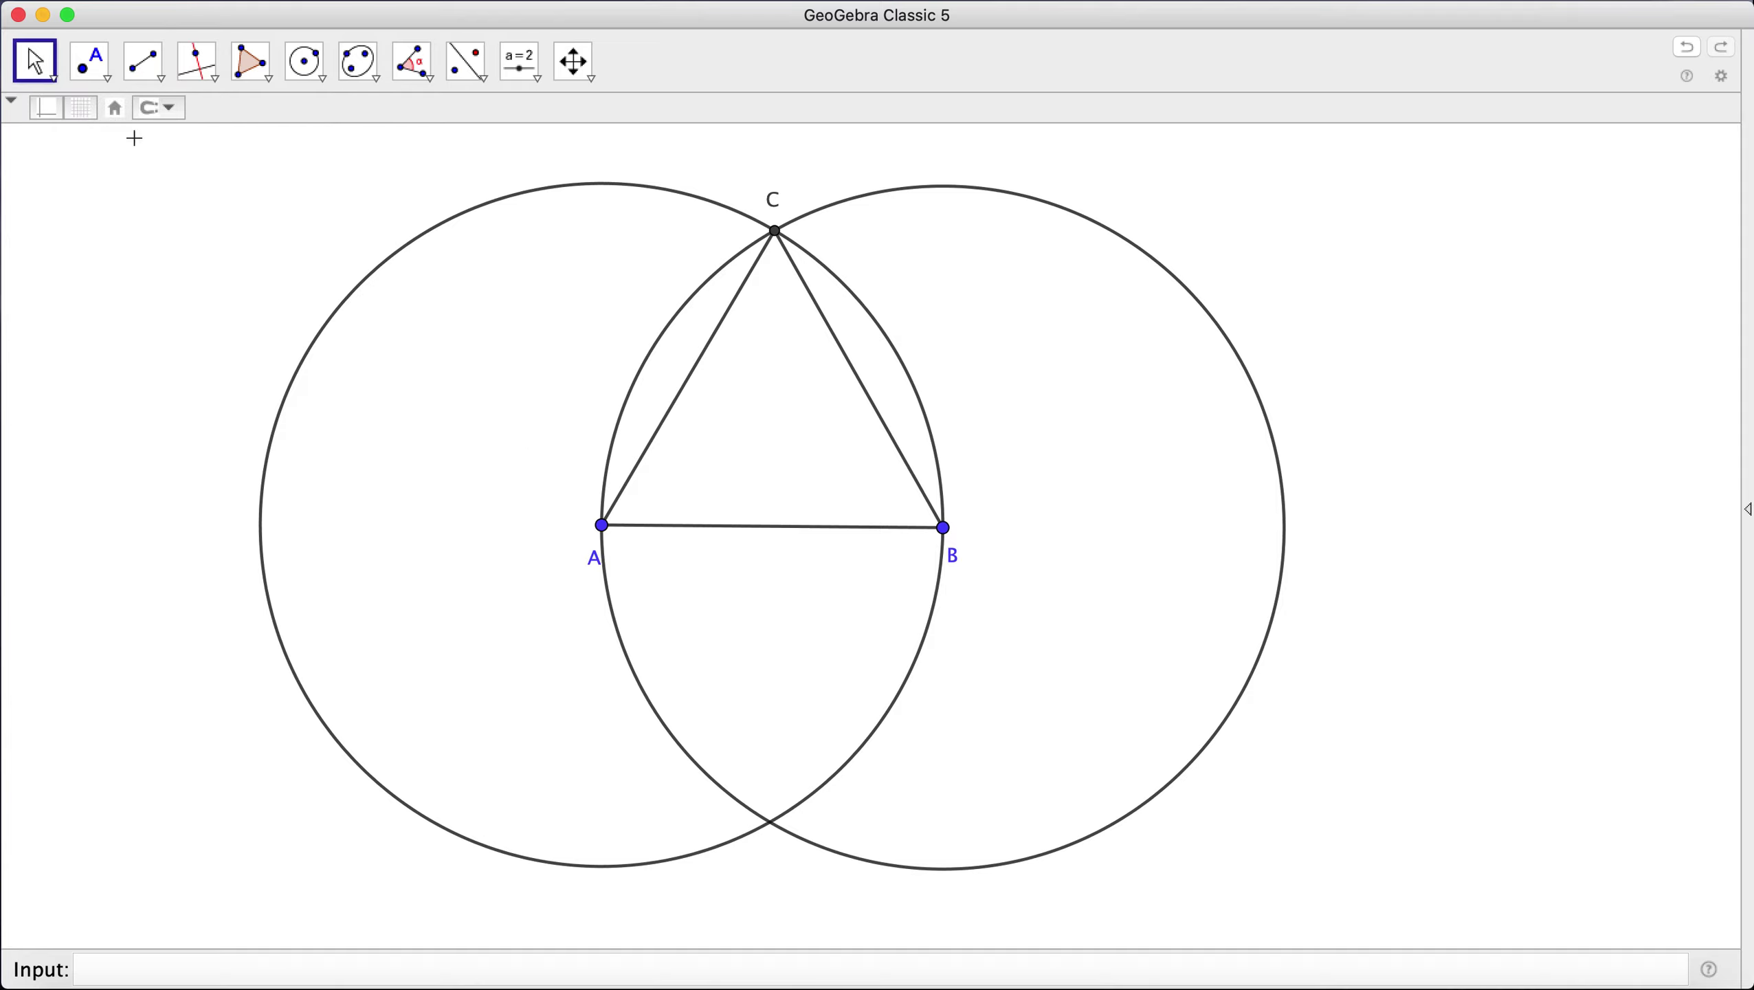
pyautogui.click(509, 207)
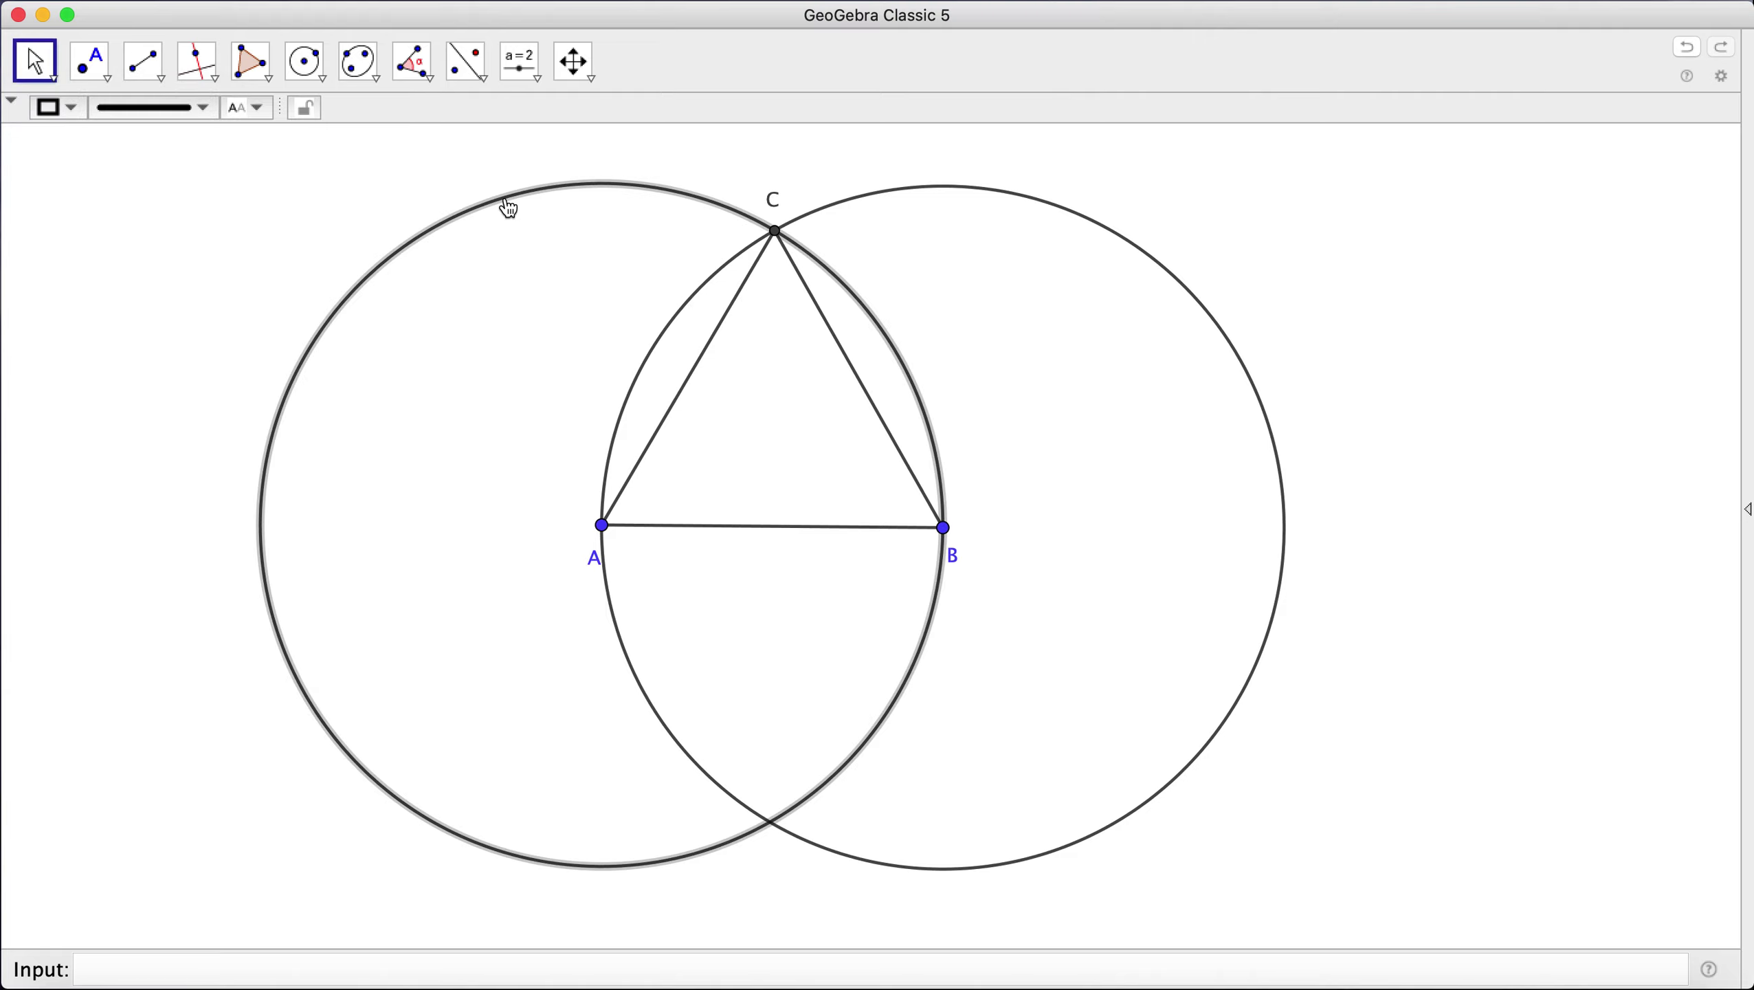
pyautogui.rightClick(505, 198)
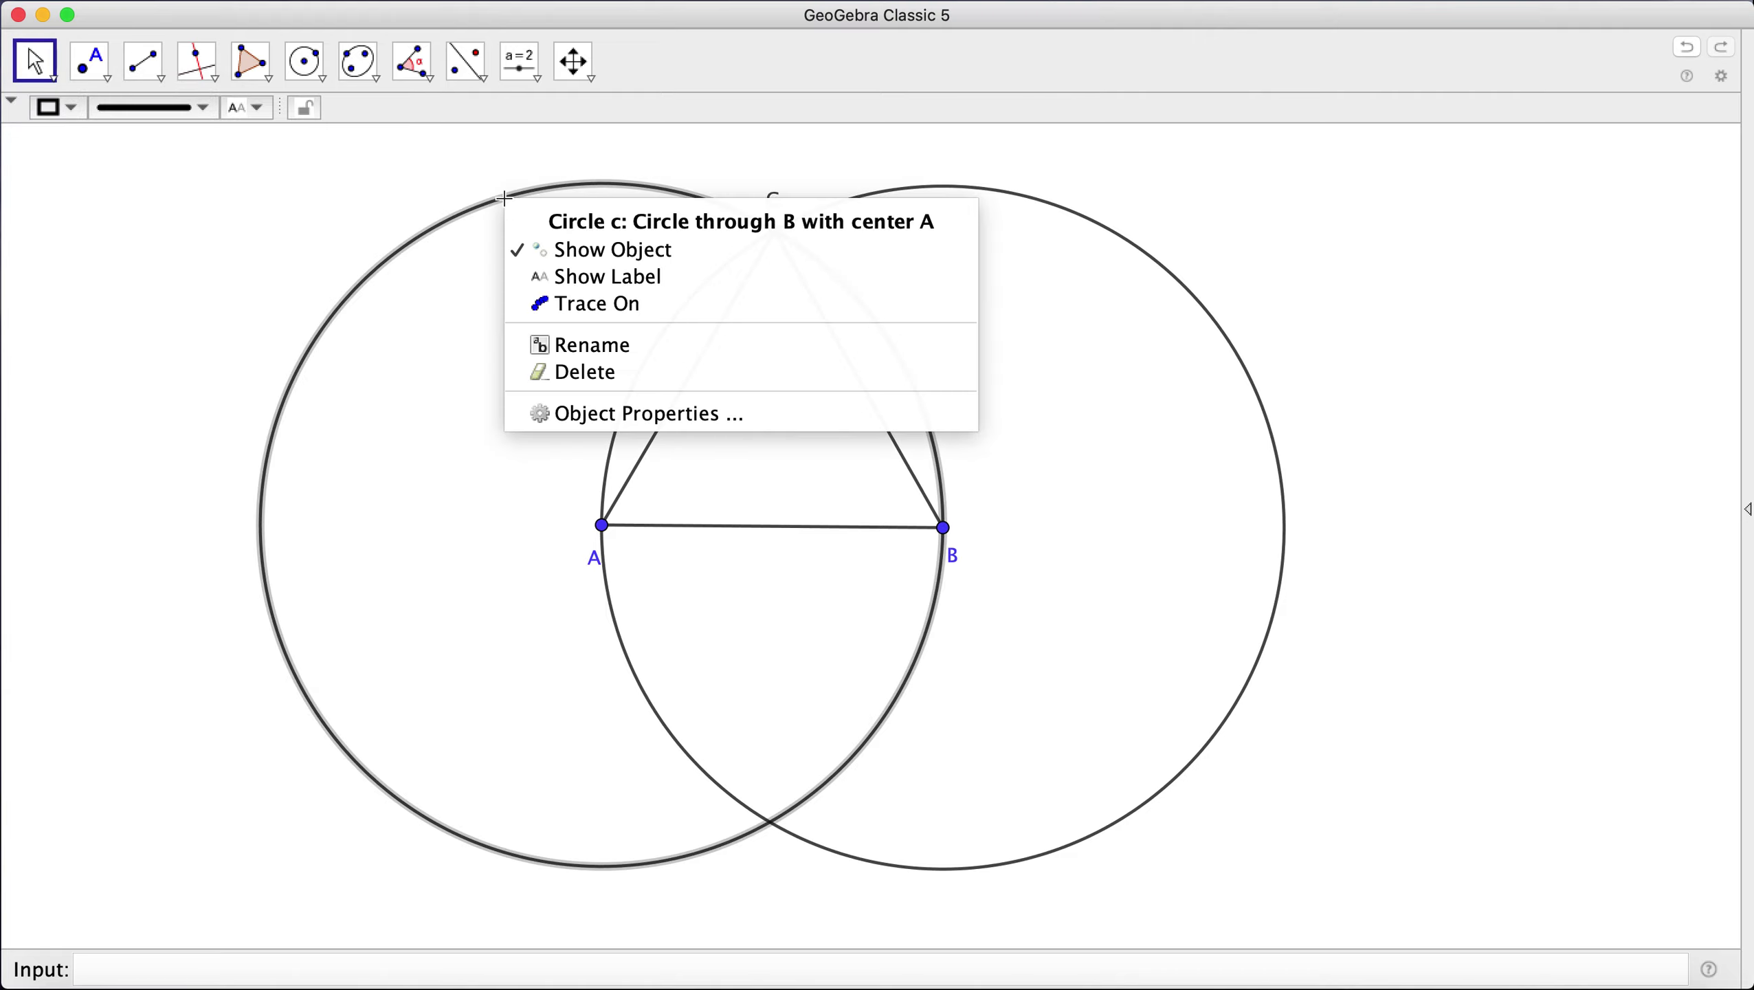
pyautogui.click(590, 255)
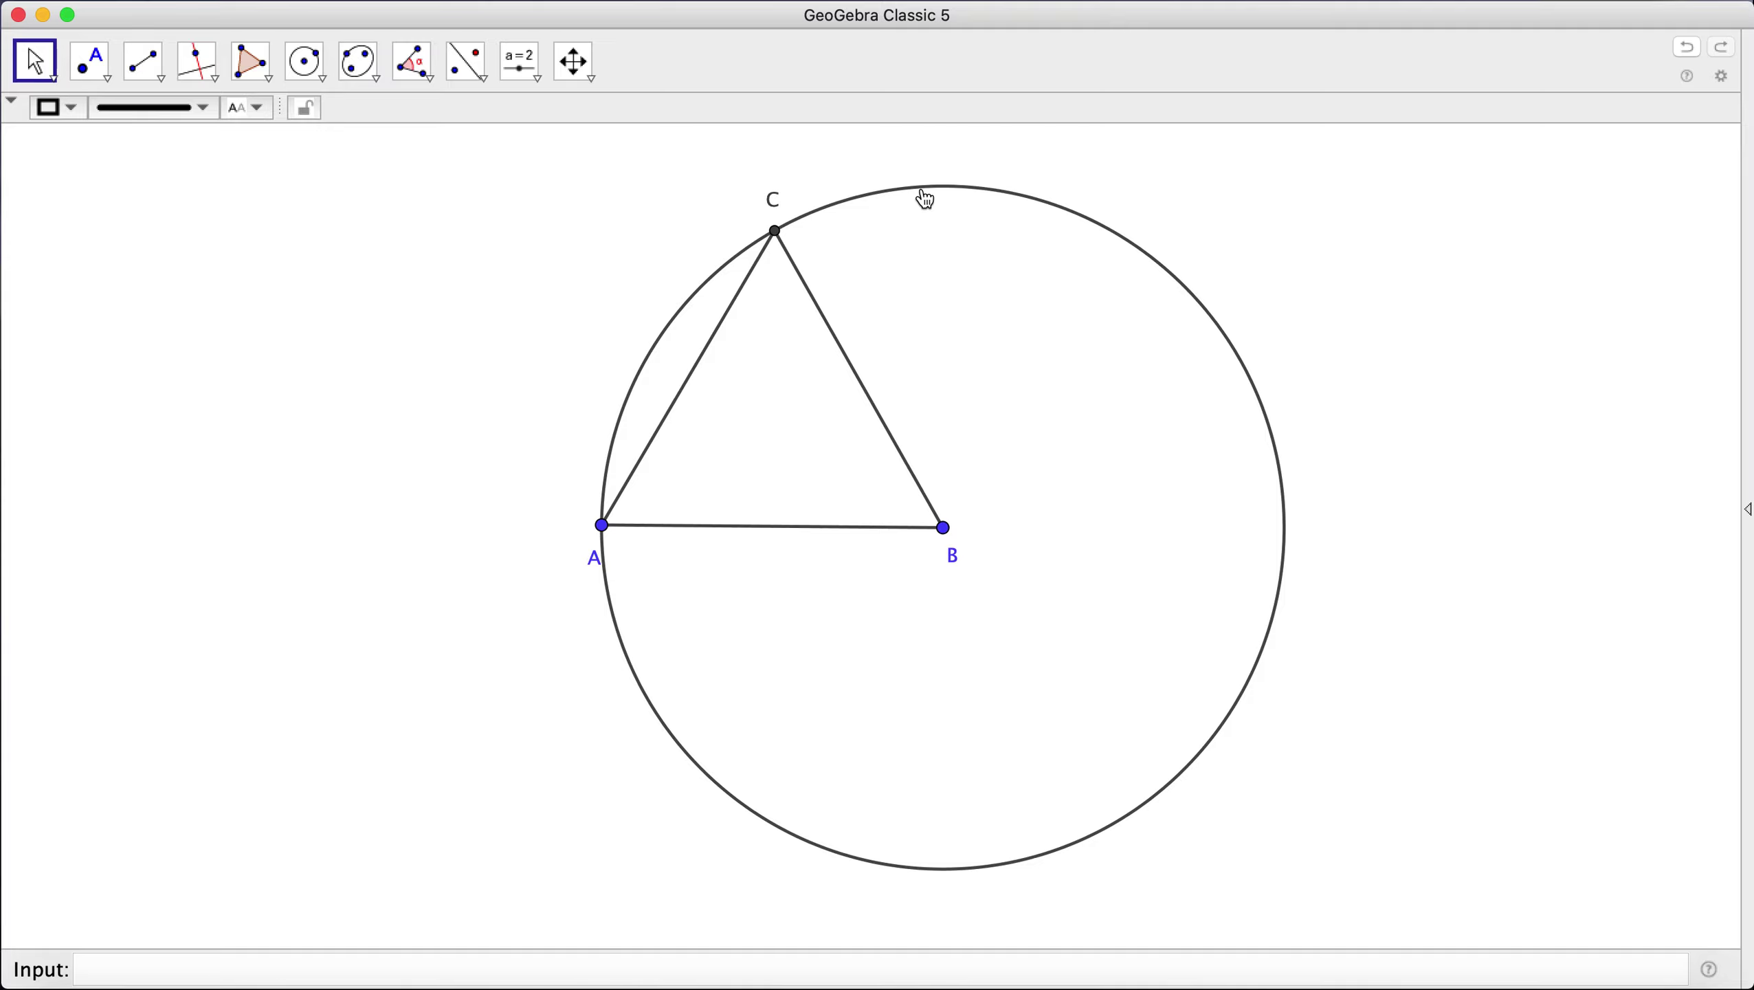
pyautogui.rightClick(925, 199)
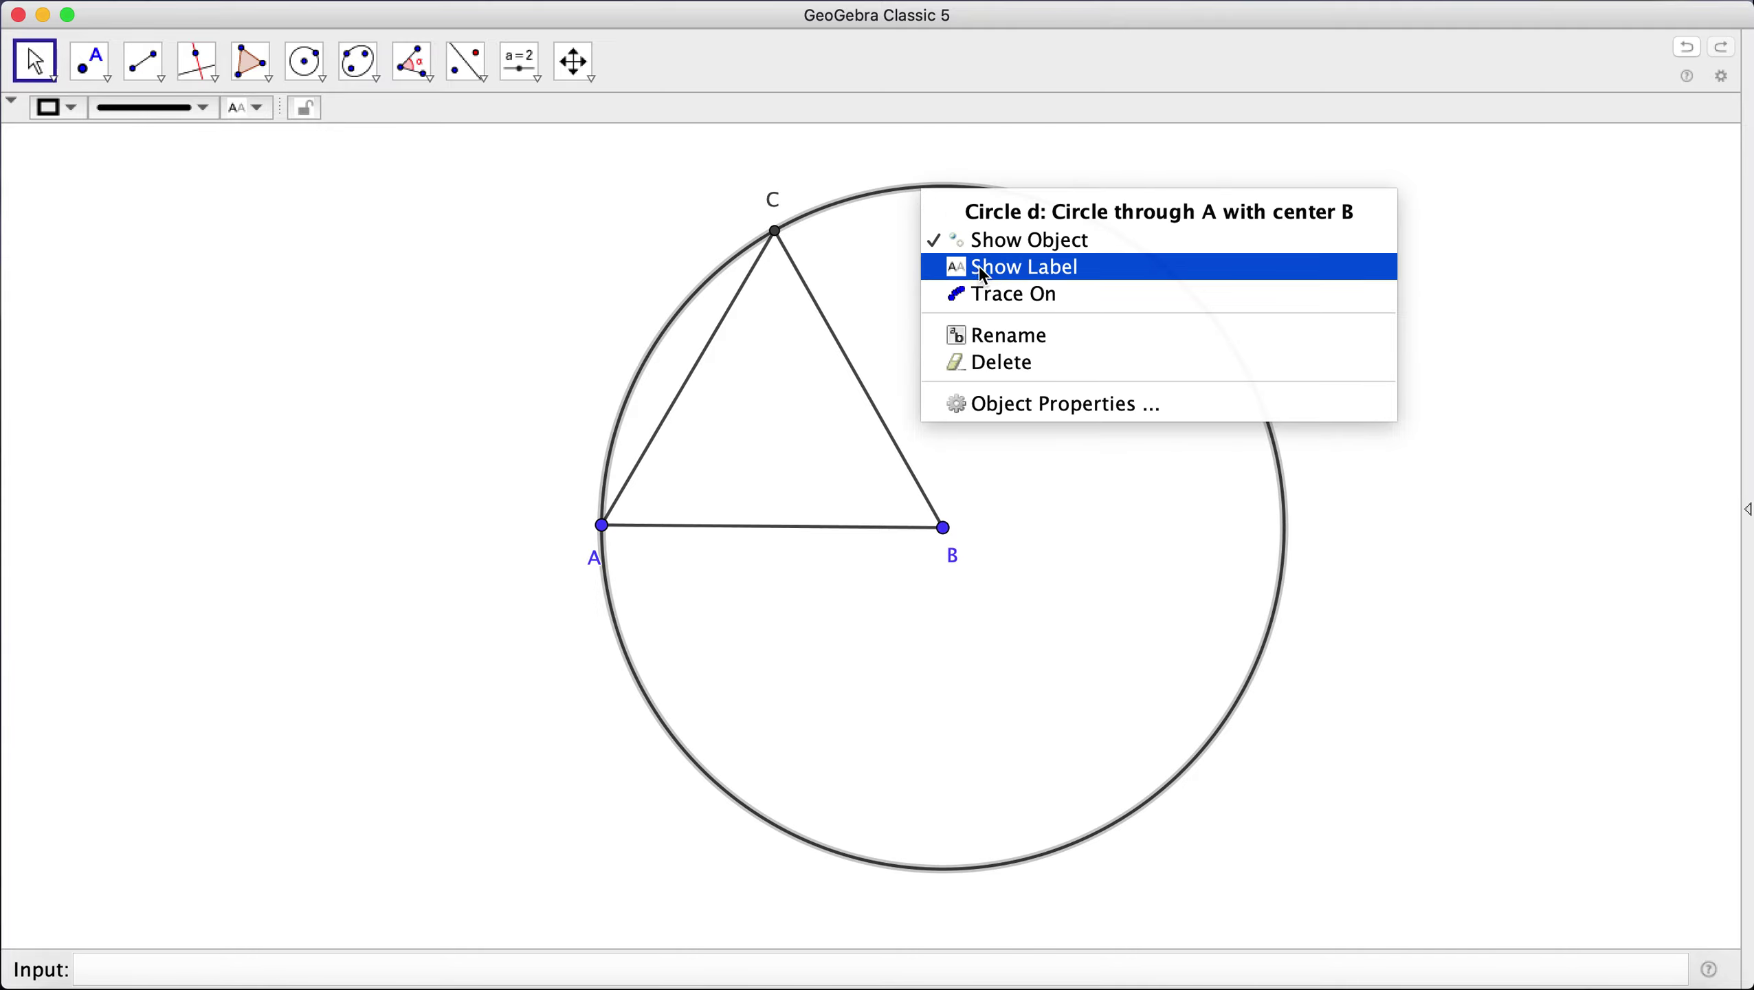
pyautogui.click(1002, 252)
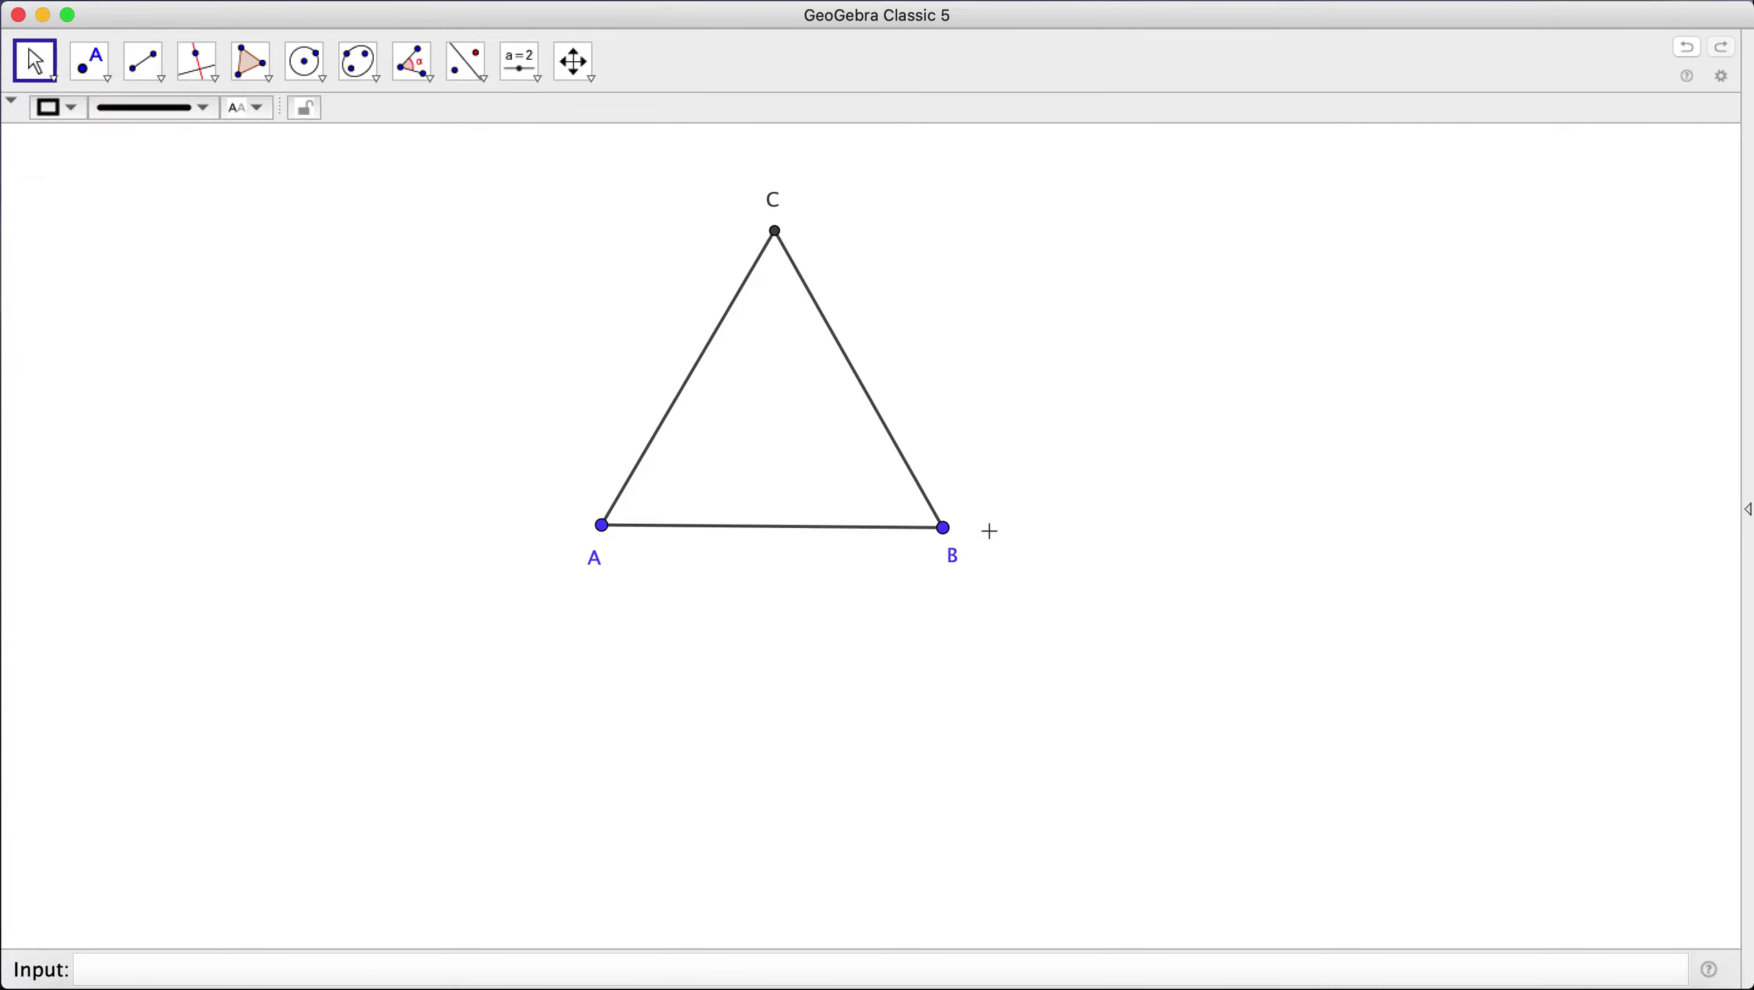
# - Resize the triangle by shifting vertex A slightly inward and moving vertex B toward A and back outward, then deselect it
pyautogui.moveTo(947, 539); pyautogui.dragTo(892, 541)
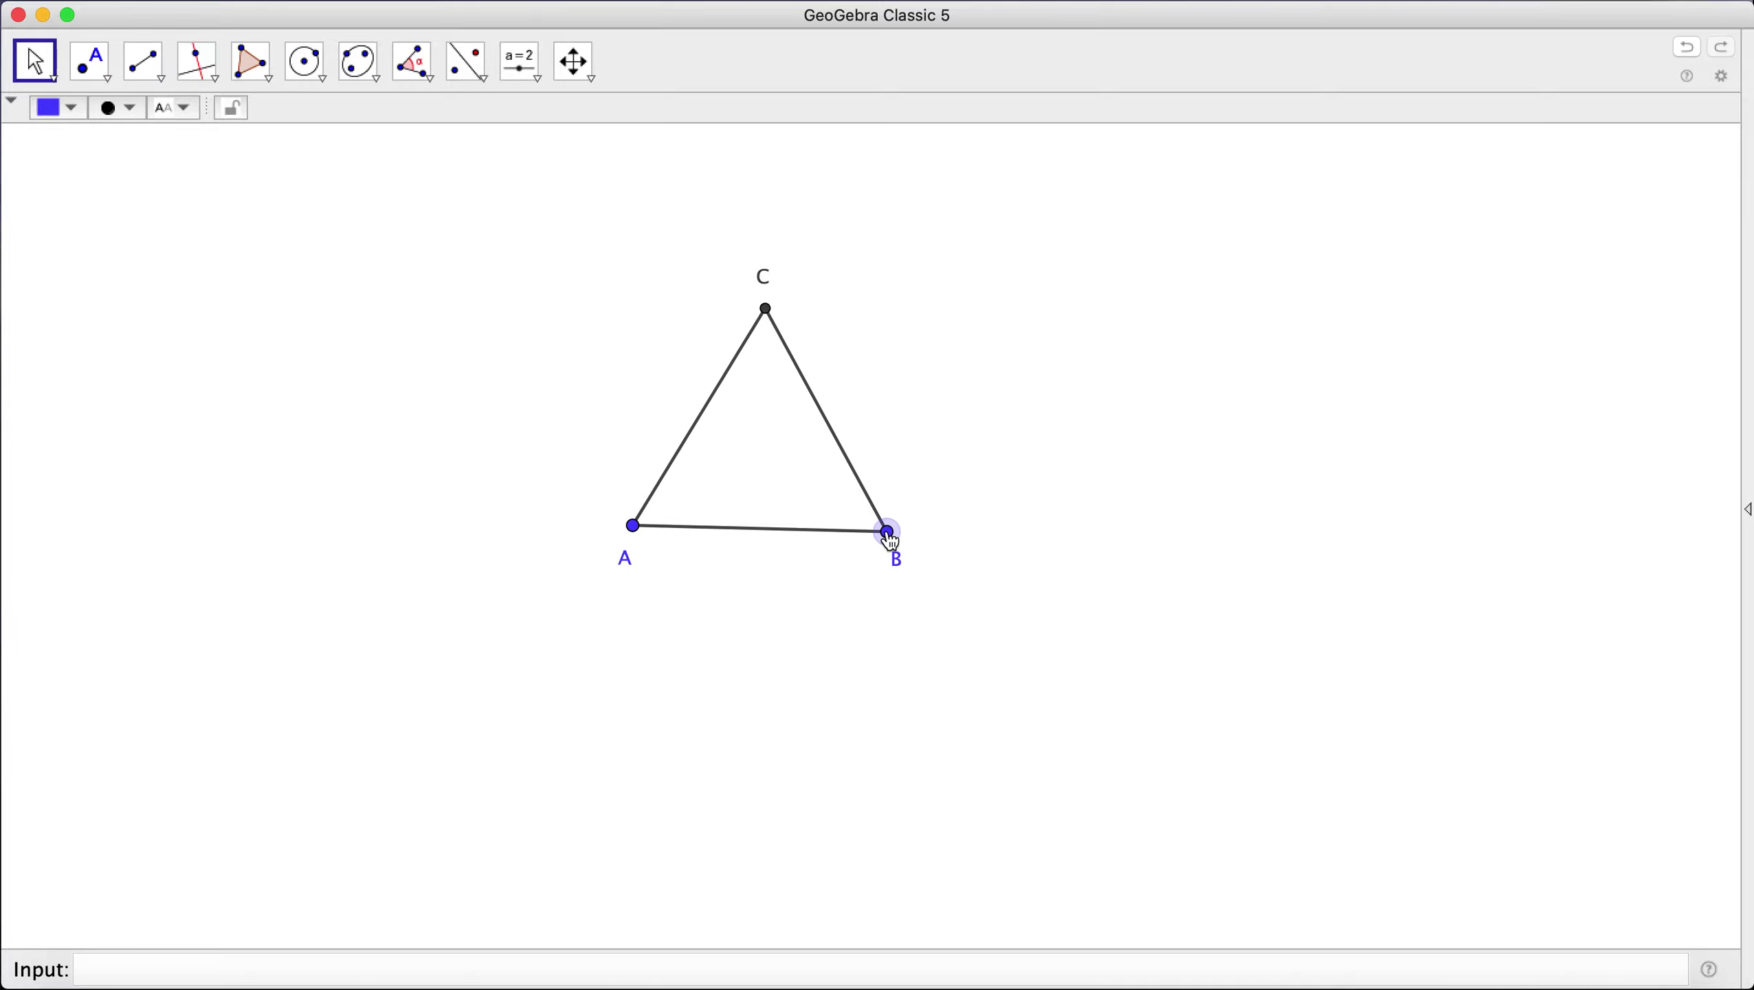
pyautogui.moveTo(890, 541); pyautogui.dragTo(763, 538)
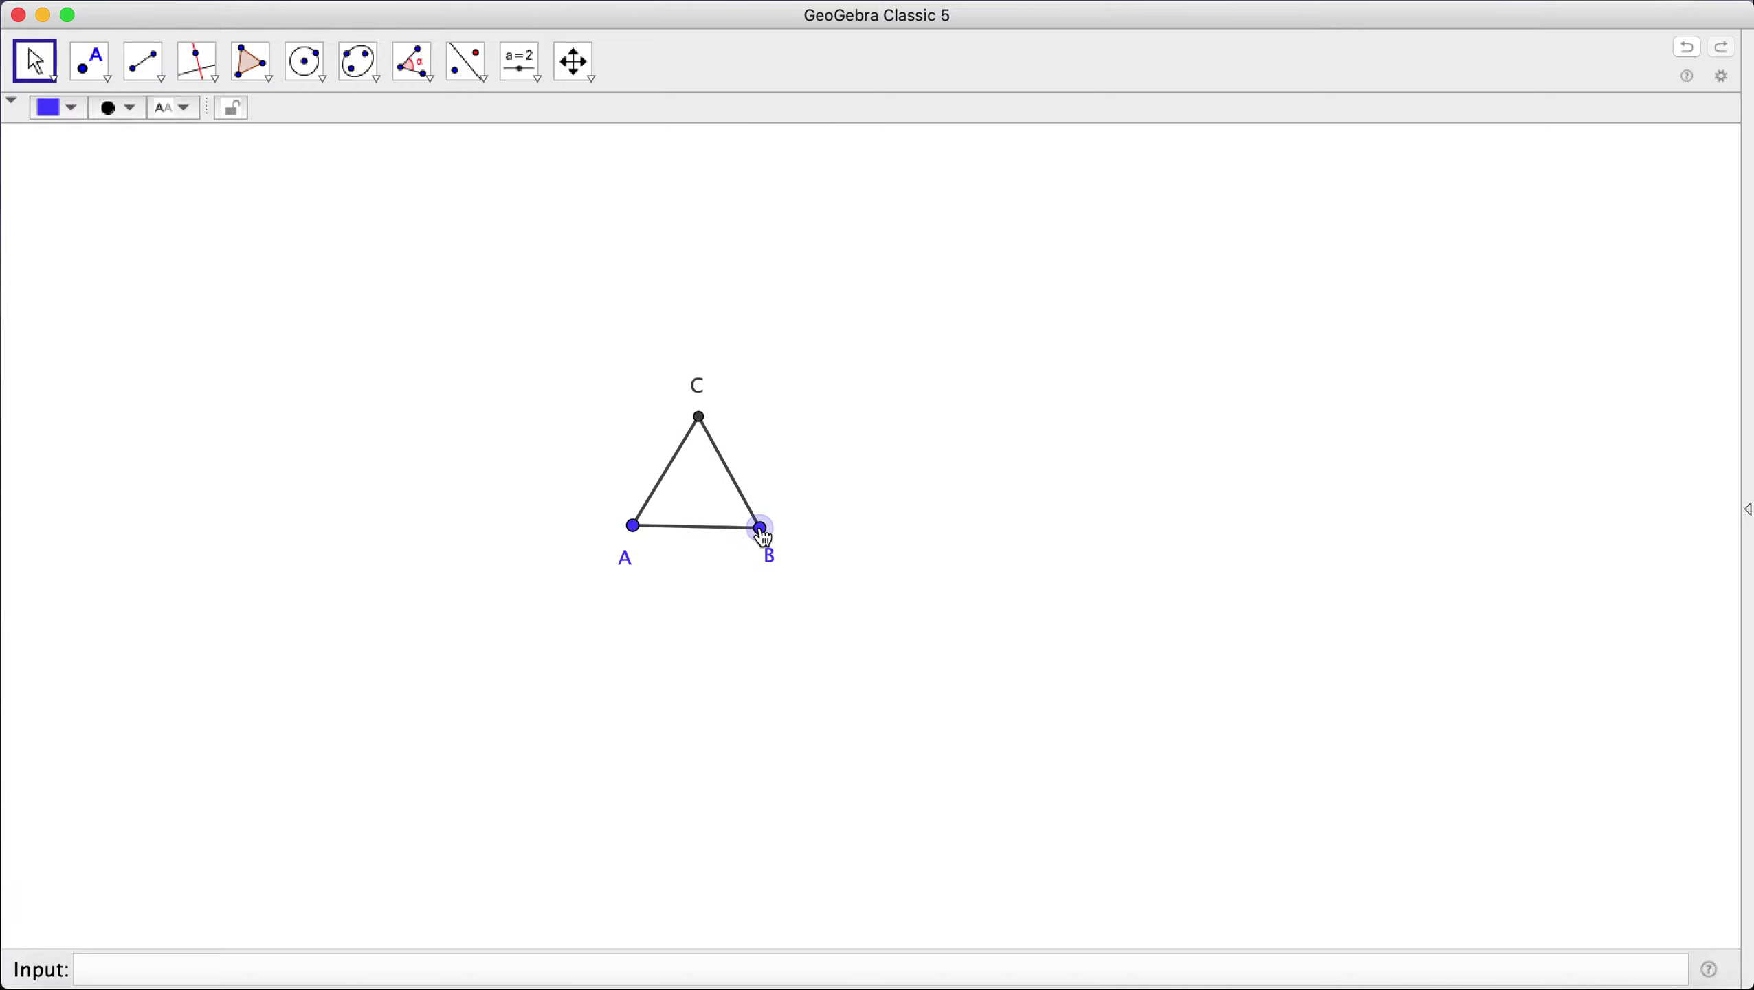
pyautogui.moveTo(765, 539); pyautogui.dragTo(917, 521)
pyautogui.click(1106, 492)
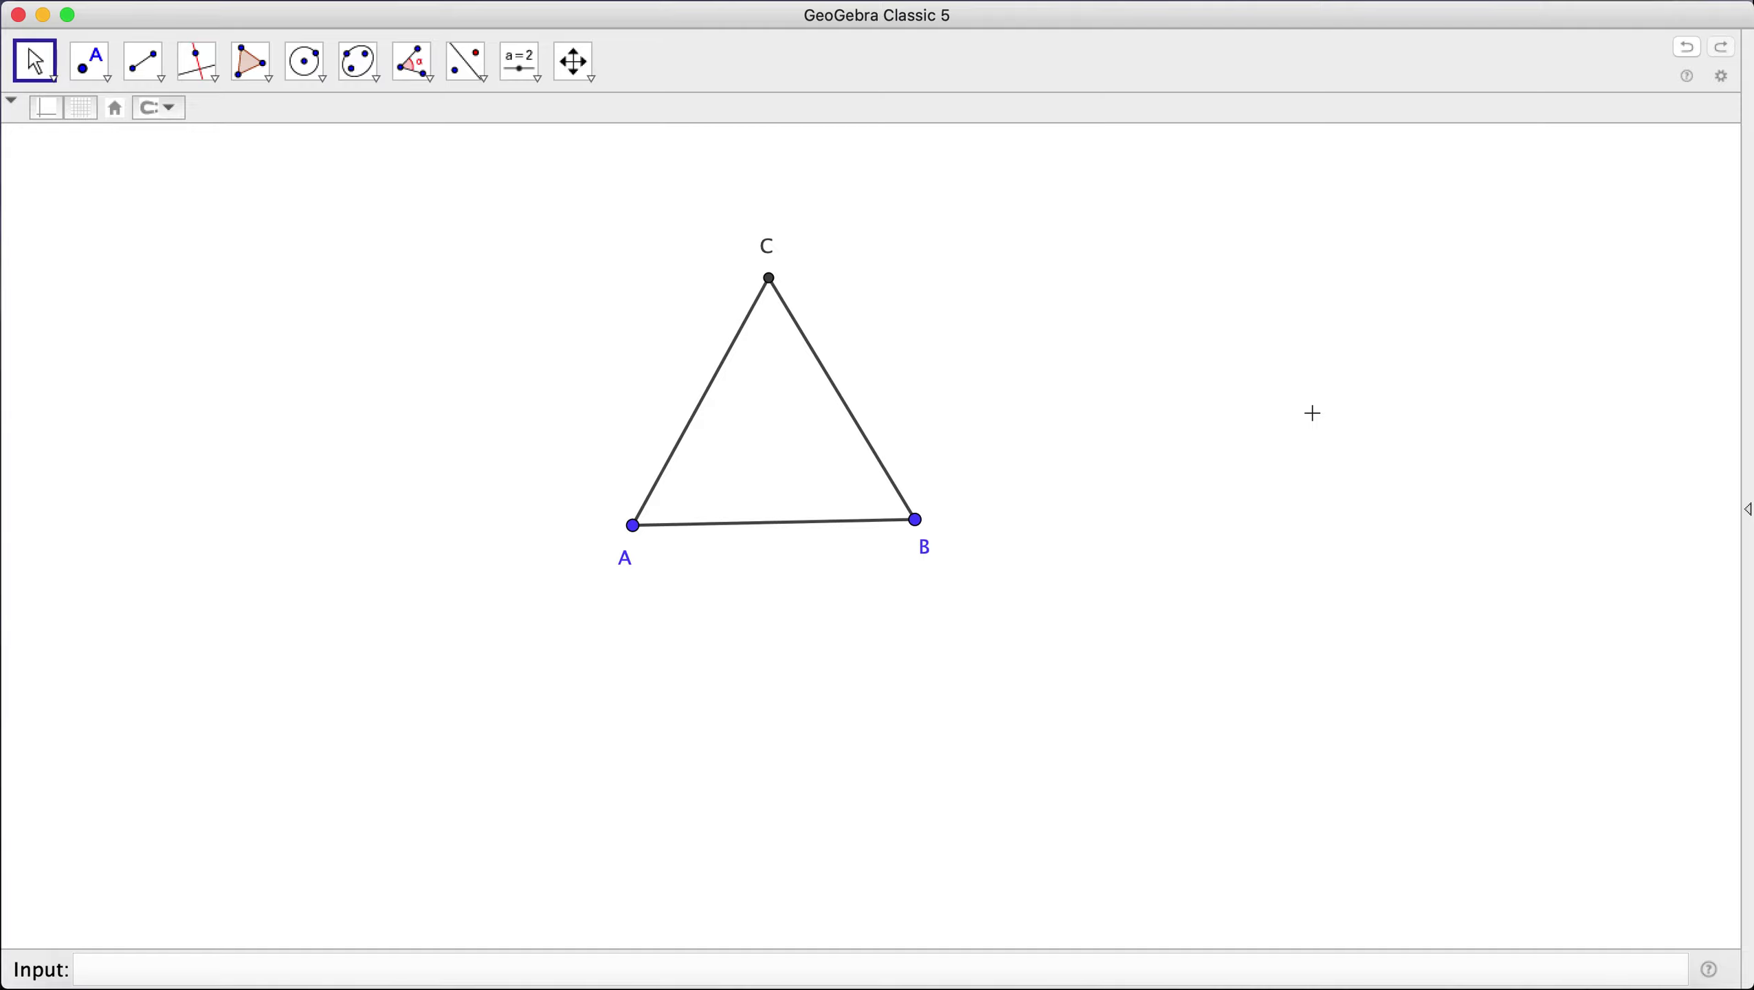